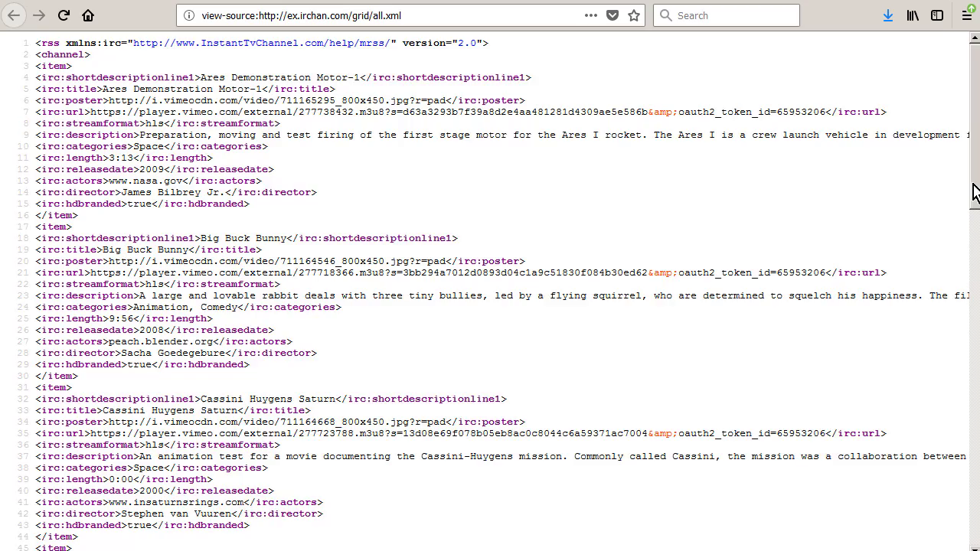
- Scroll through the view-source of the all.xml MRSS feed in Firefox
mouse_move(970, 184)
mouse_down()
mouse_move(976, 530)
mouse_move(969, 376)
mouse_move(979, 165)
mouse_up()
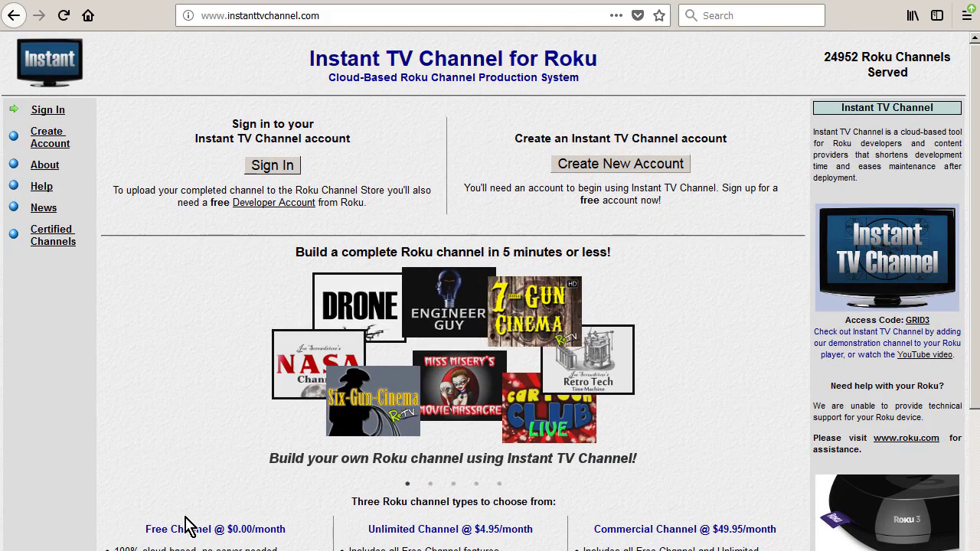
- Sign in to Instant TV Channel with the account e-mail and password
click(272, 164)
click(315, 169)
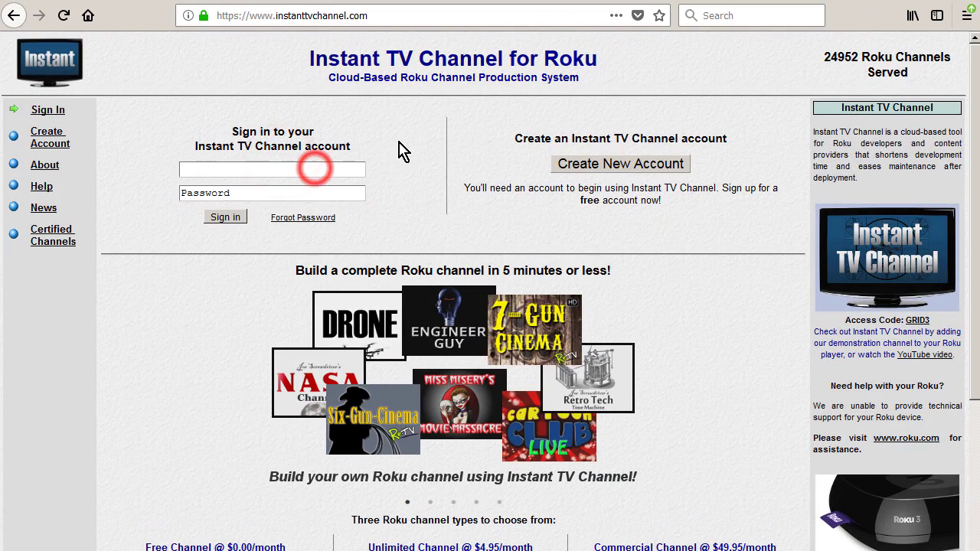
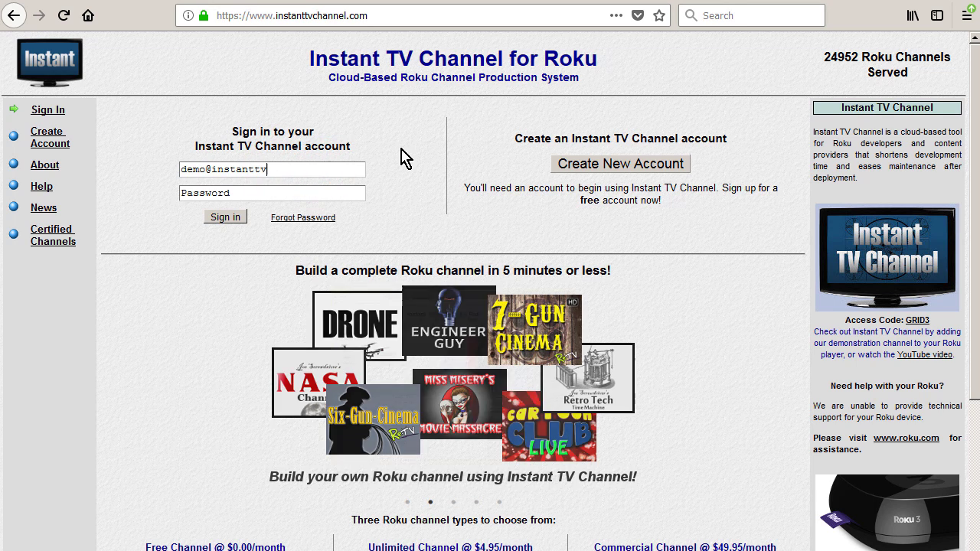
click(232, 193)
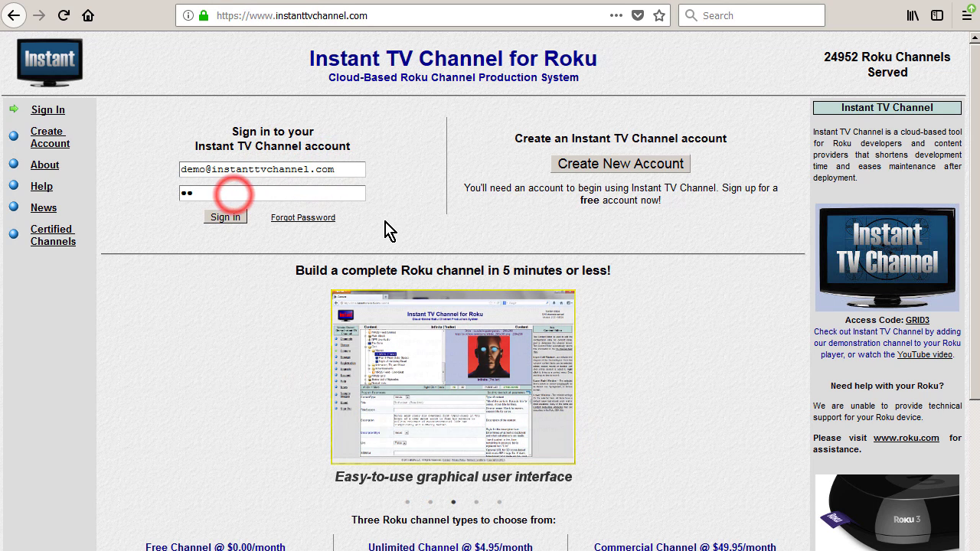
click(226, 218)
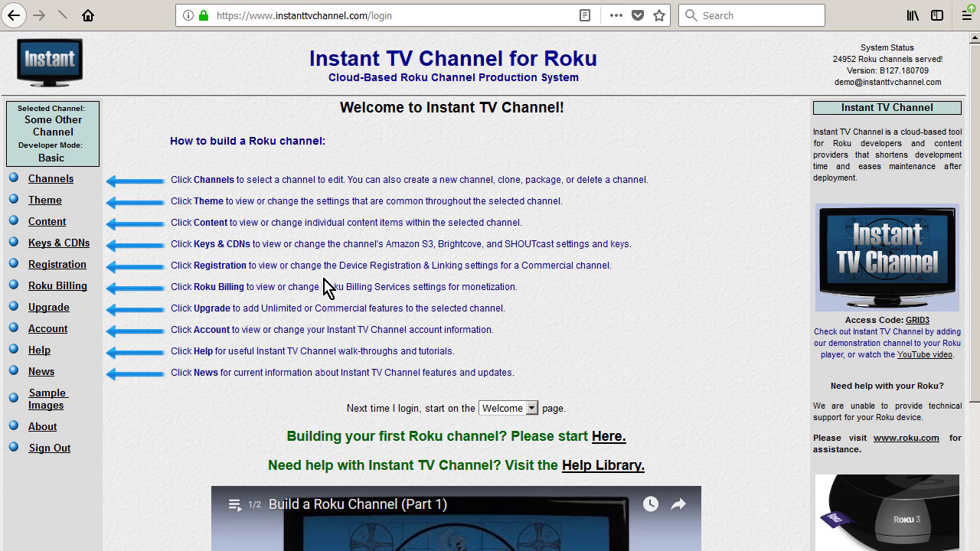
- Create a new SceneGraph channel, added to the list as My Channel 1.0.0
click(56, 186)
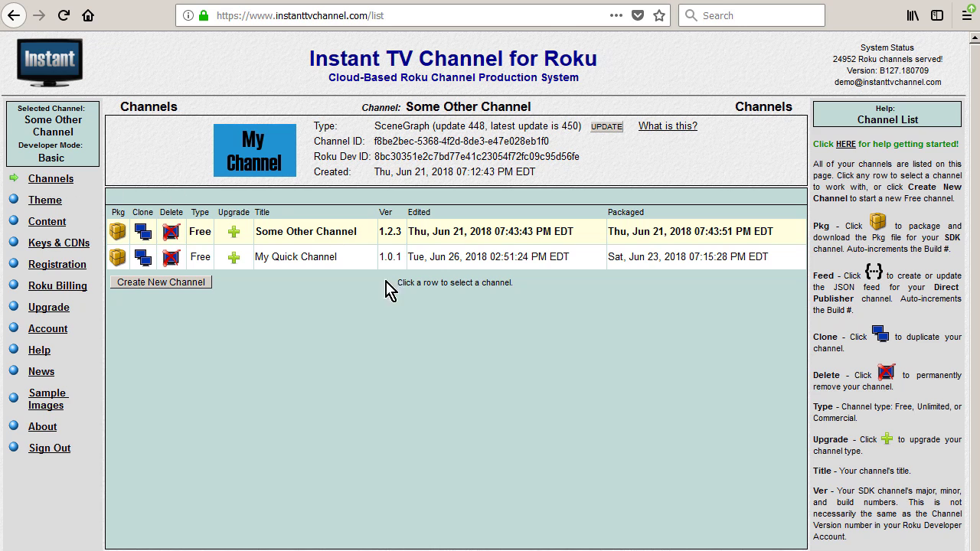
click(163, 291)
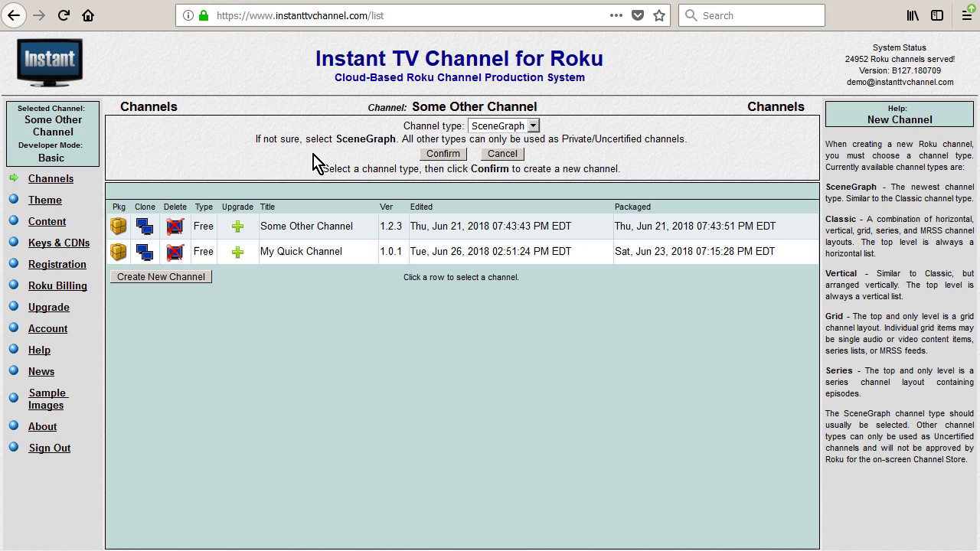
click(441, 157)
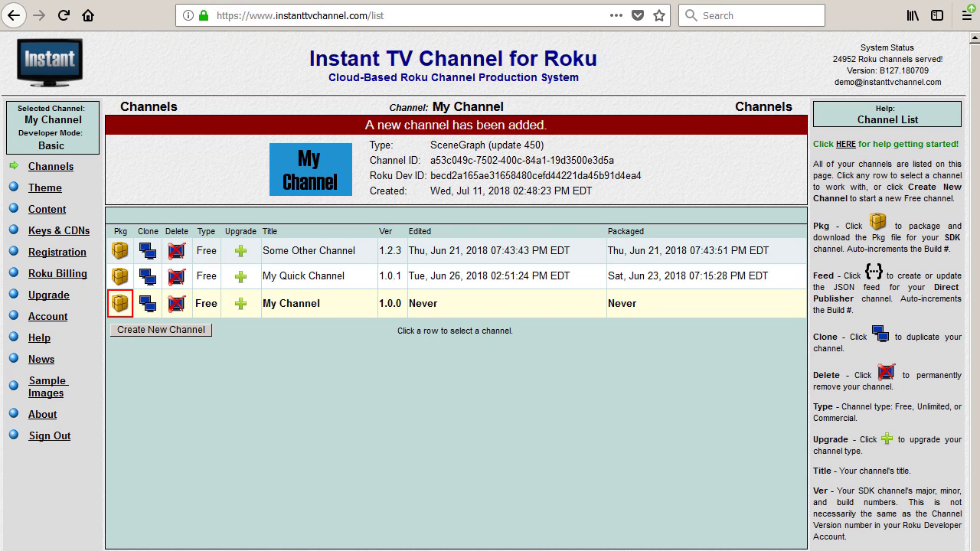
- Set the channel's theme title to 'Grid Demo'
click(46, 191)
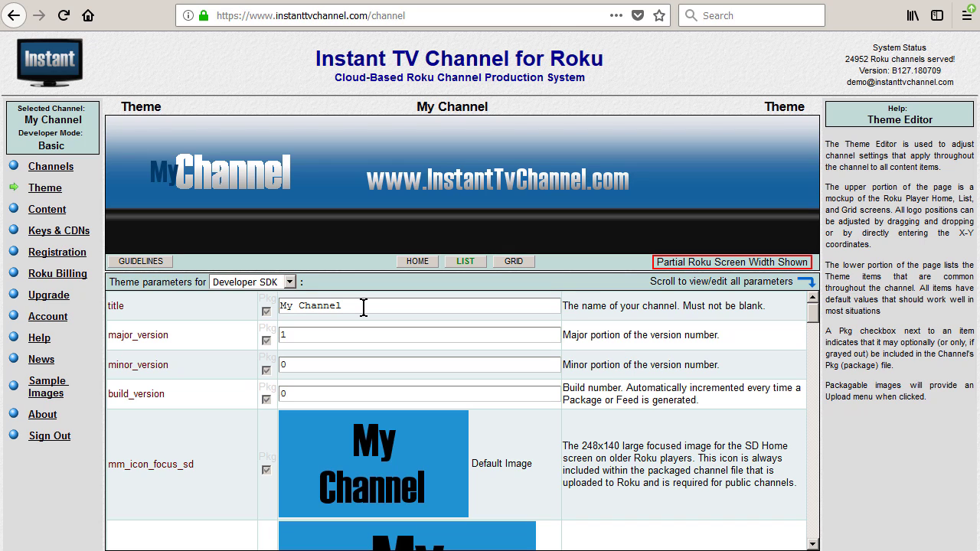
click(365, 305)
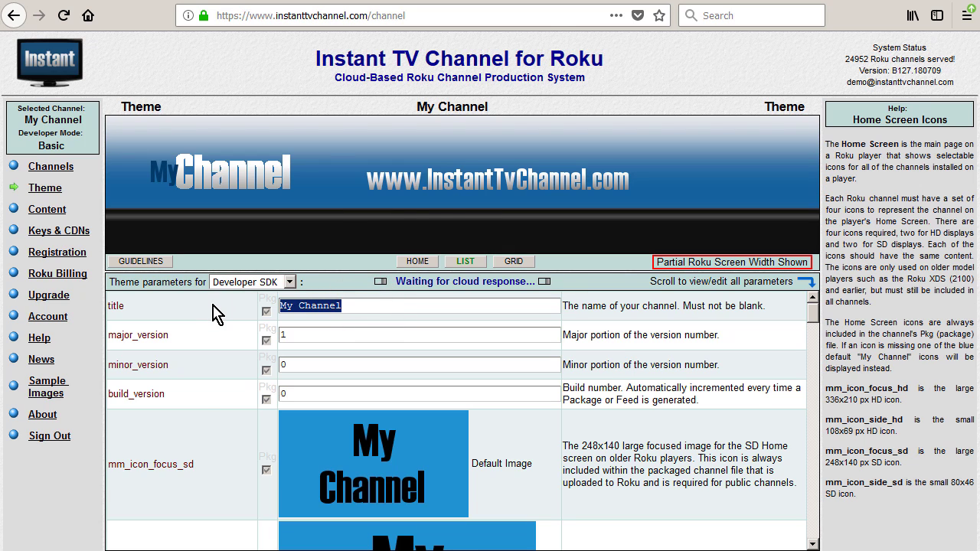
text(grid De)
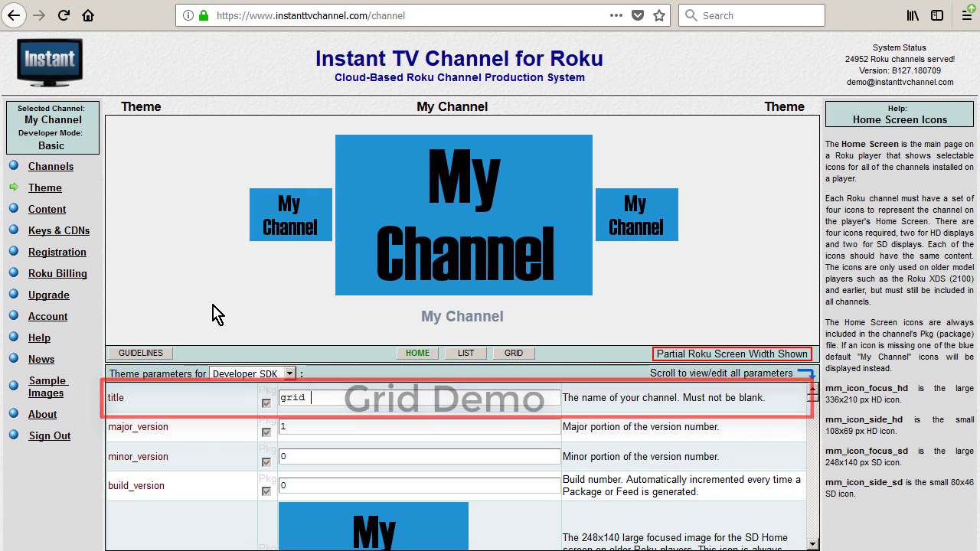
text(mo)
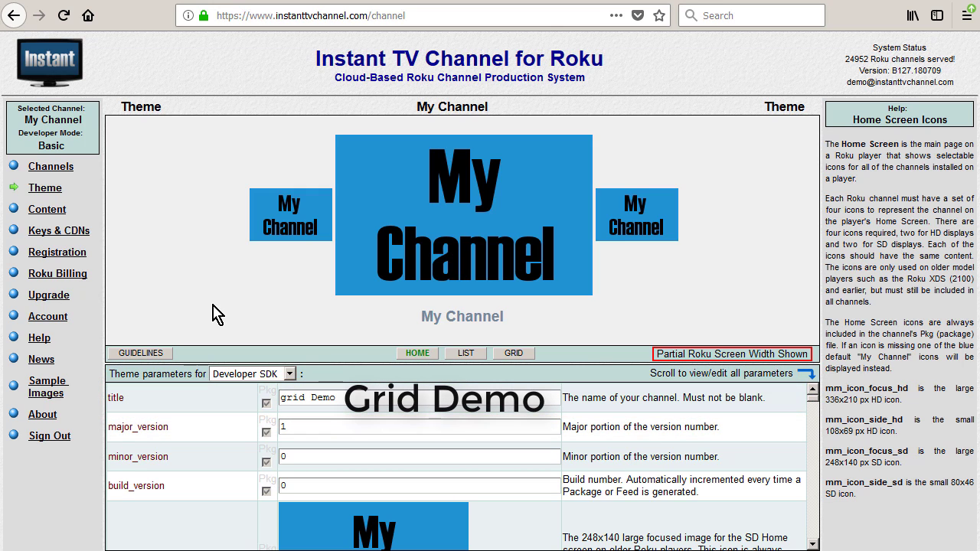
key(Home)
key(Delete)
text(G)
key(Tab)
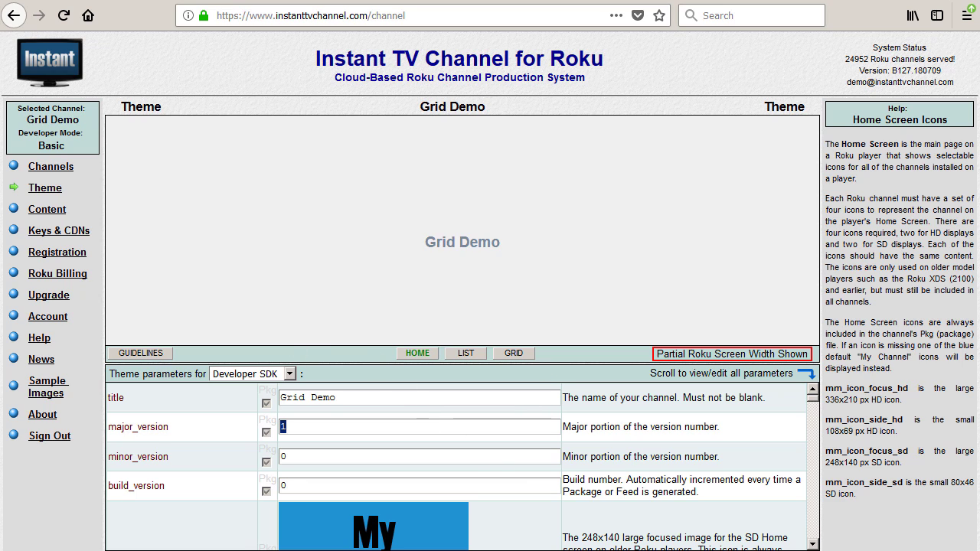
drag(810, 398, 818, 466)
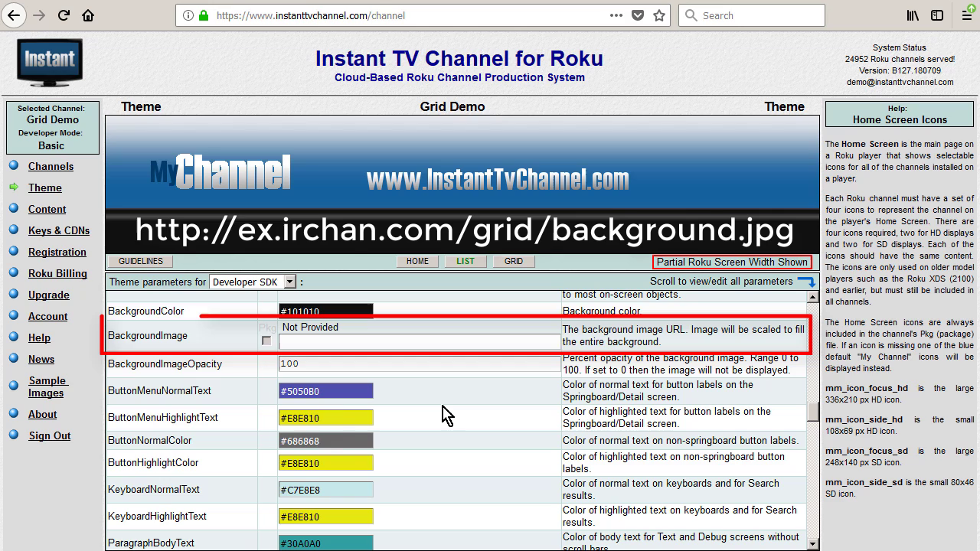
text(http://ex.irchan.com/grid/background.jpg)
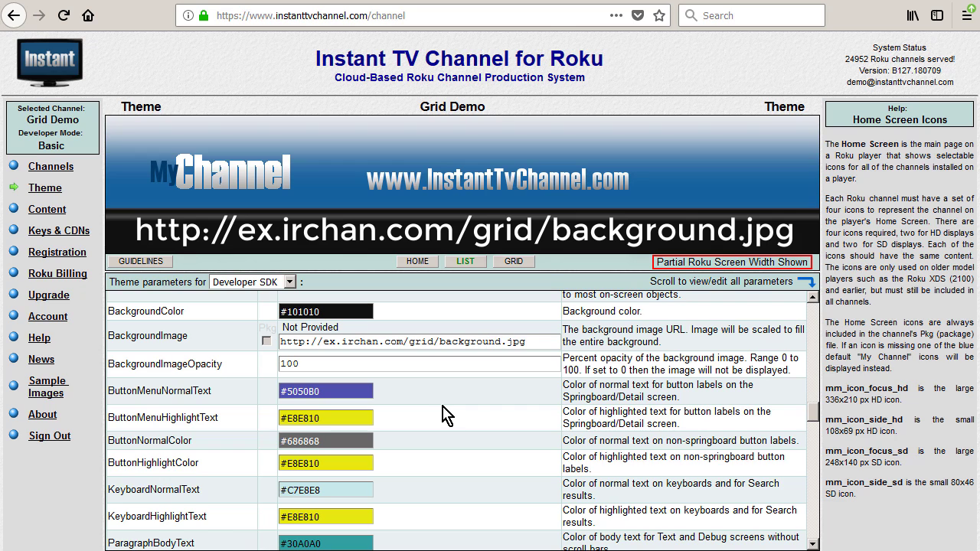
click(444, 365)
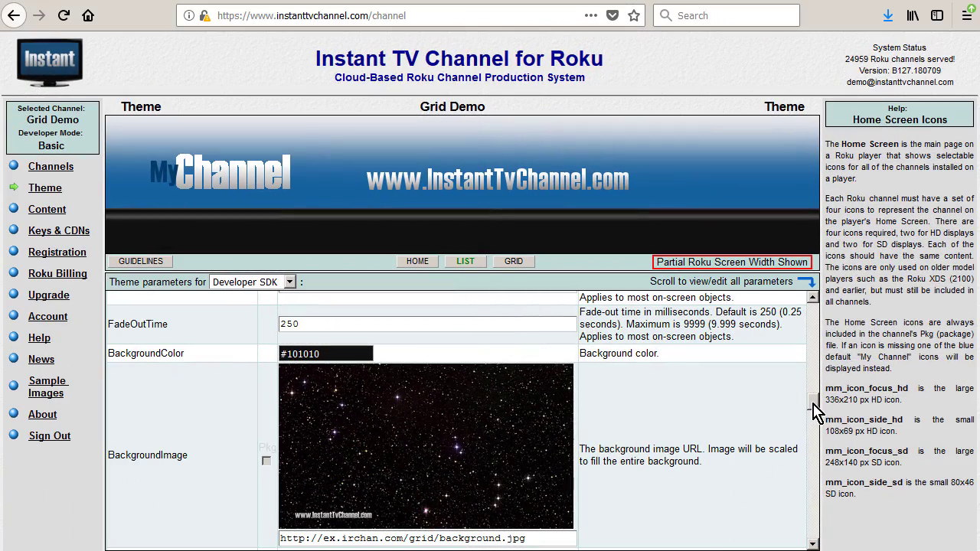
- Change GridBackgroundPosterOpacity from 0 to 30
drag(812, 399, 825, 483)
click(462, 386)
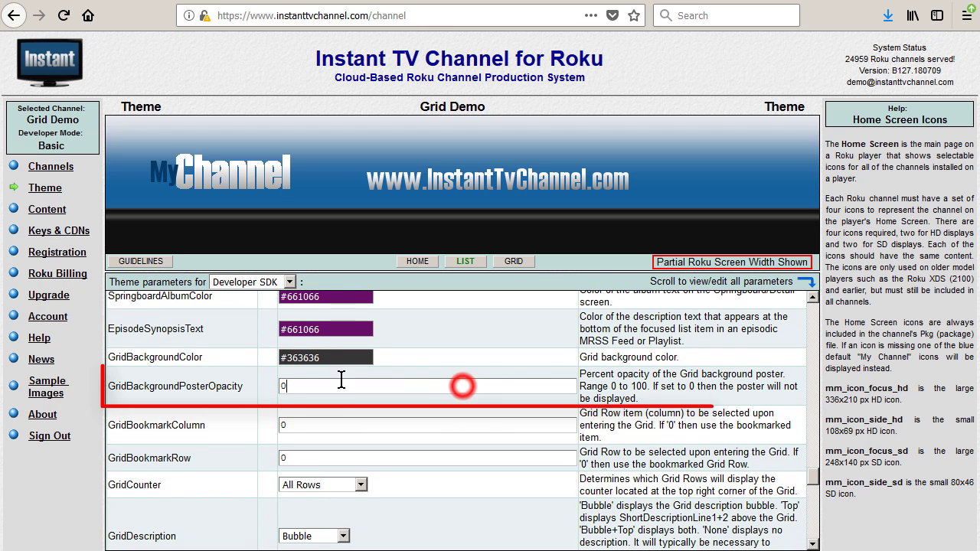
text(30)
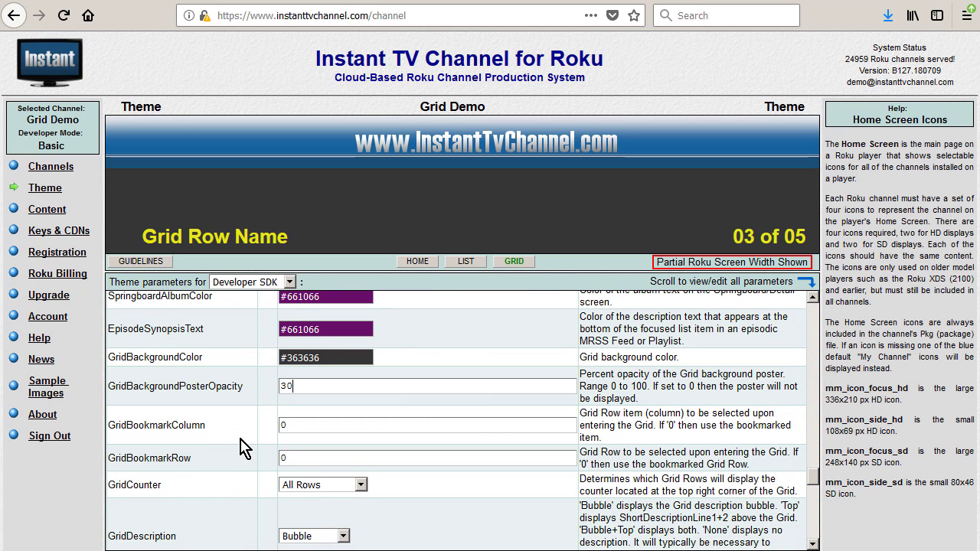
key(Tab)
- Set GridDescription placement to Top
scroll(814, 482, down, 3)
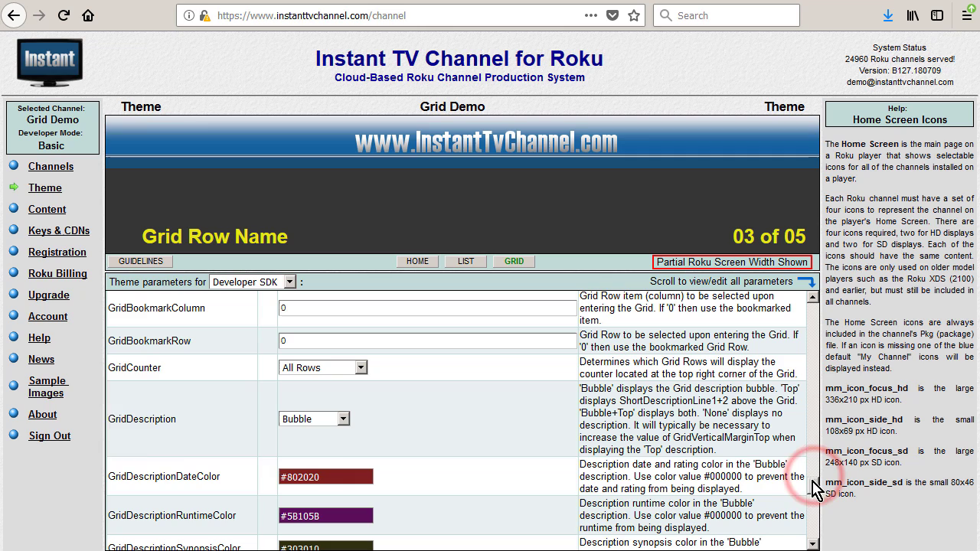
click(343, 419)
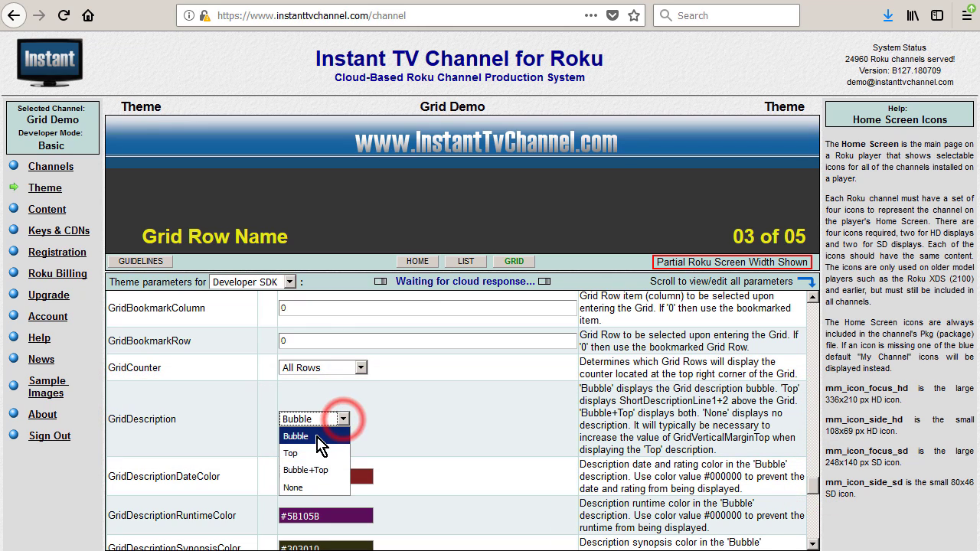
click(301, 453)
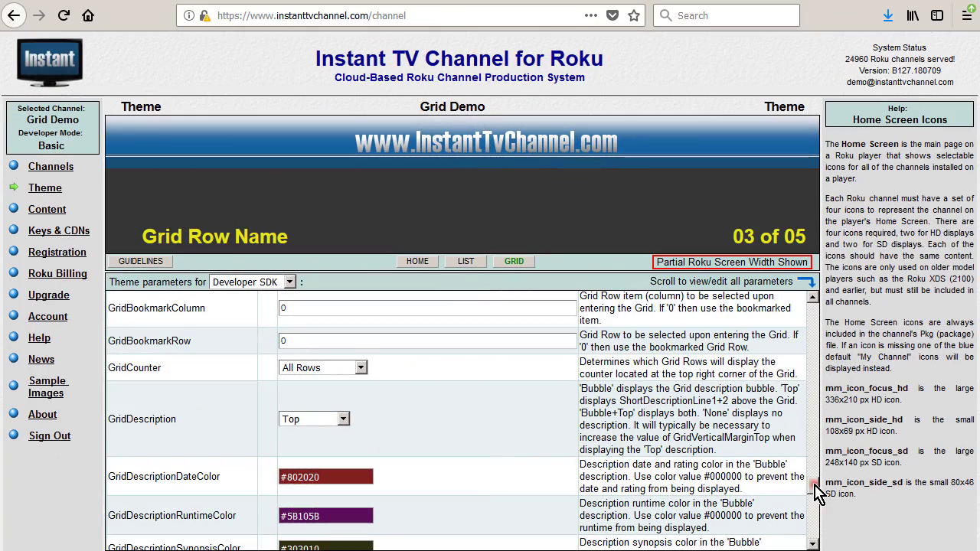
- Change GridFocusBorderColor from green to red #e81010
click(816, 490)
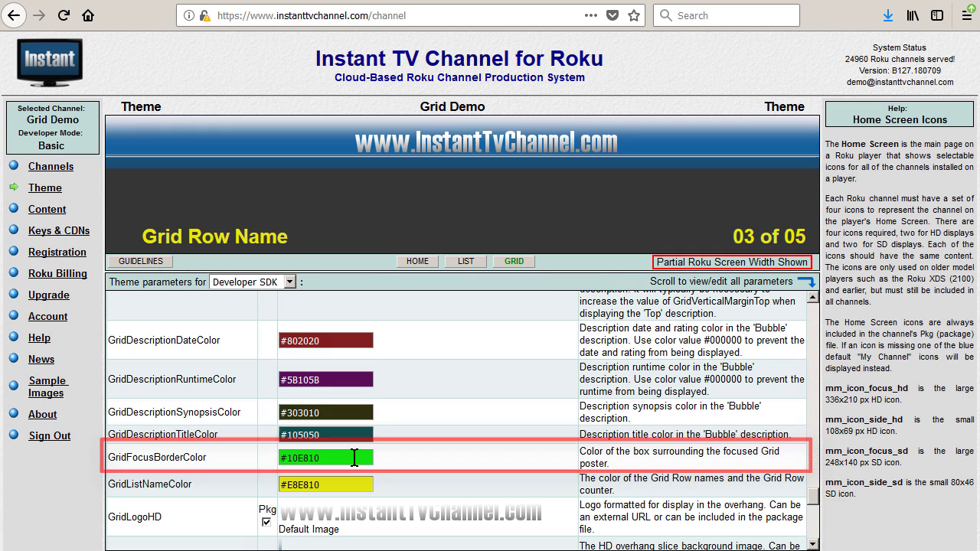
click(355, 457)
key(ctrl+a)
text(#e81010)
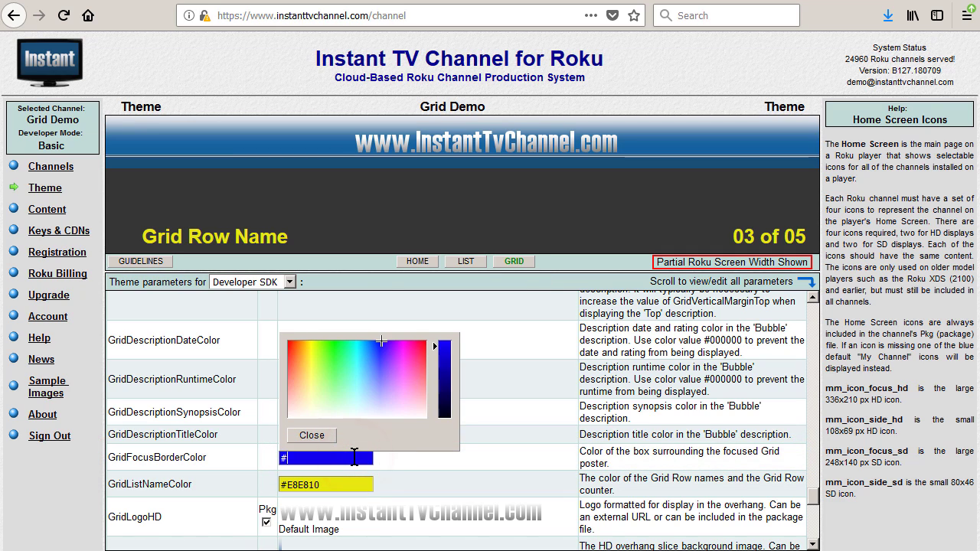
click(311, 435)
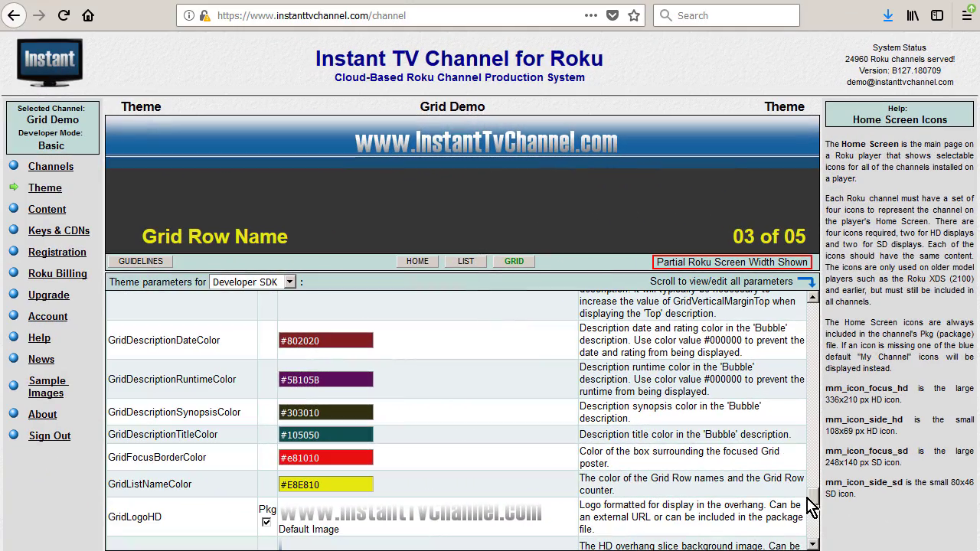
drag(811, 505, 813, 507)
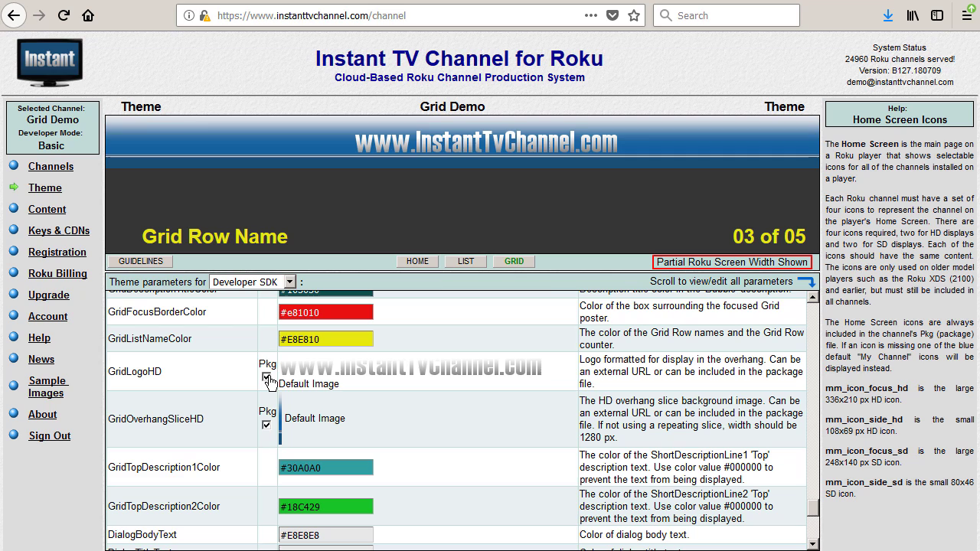
click(265, 376)
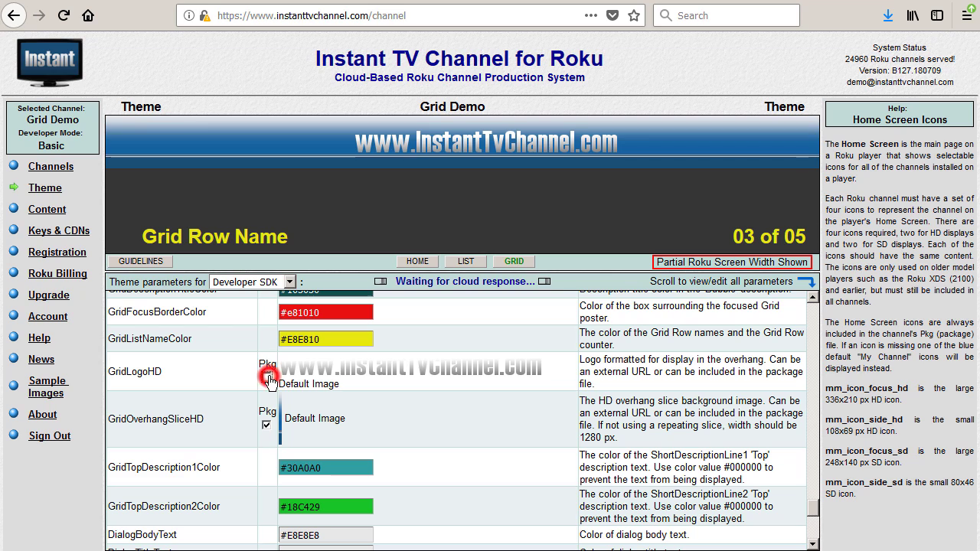
click(385, 379)
text(http://ex.irchan.com)
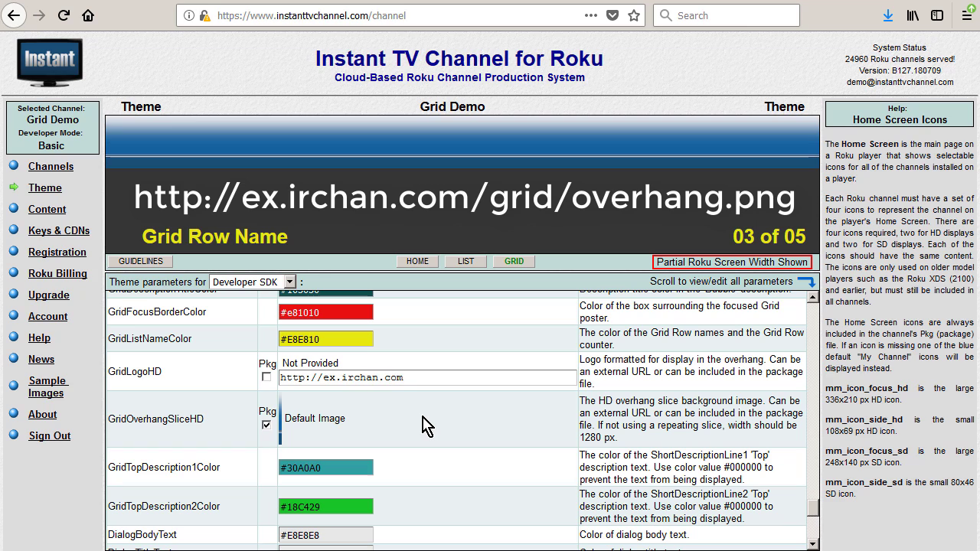
text(/grid/overhang.png)
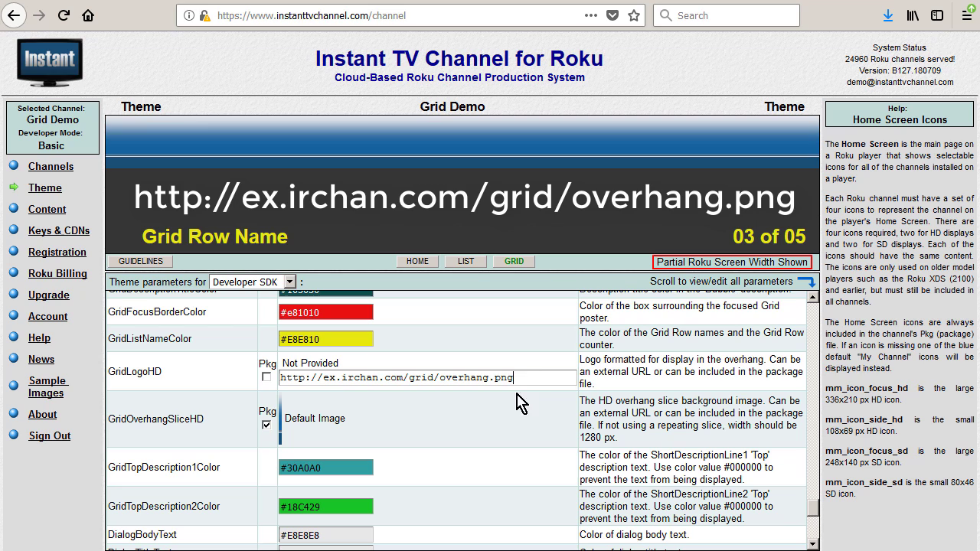
click(536, 363)
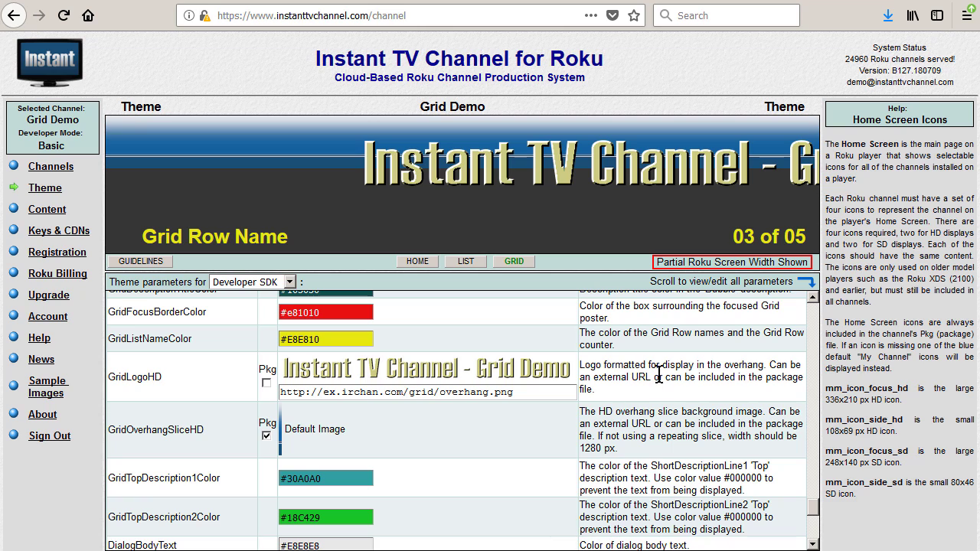
click(596, 159)
mouse_move(595, 159)
mouse_down()
mouse_move(401, 188)
mouse_move(392, 157)
mouse_up()
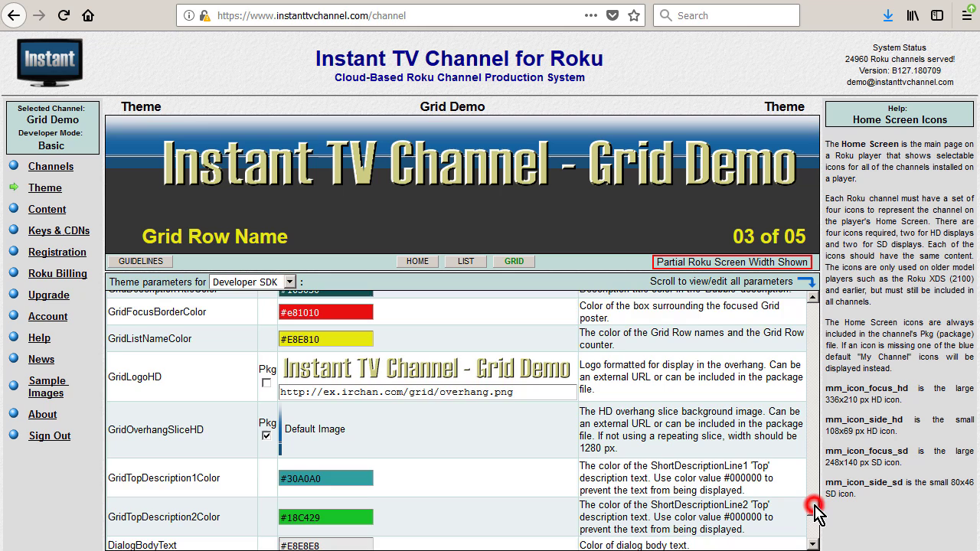
- Stop using the packaged HD overhang slice and set SingleItemListBypass to True
drag(814, 507, 815, 517)
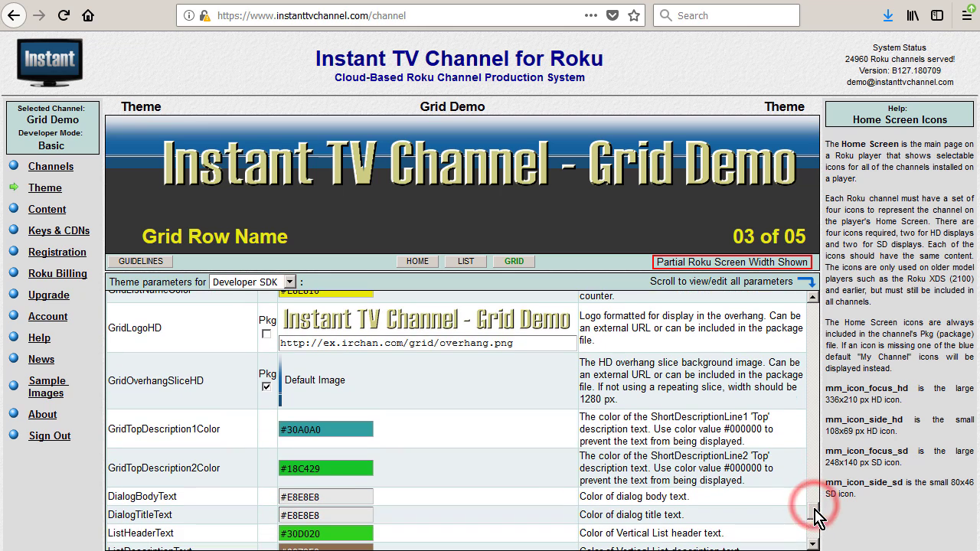
click(267, 387)
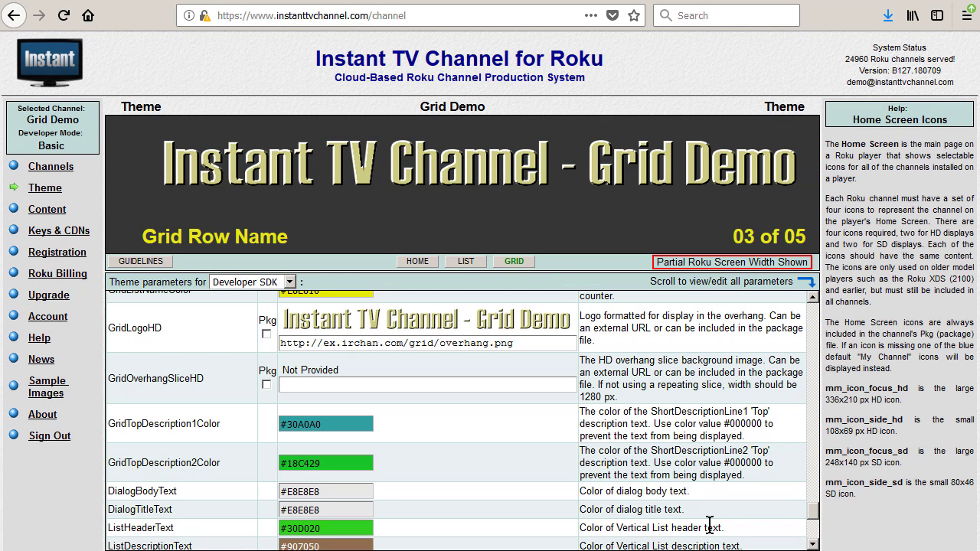
click(813, 511)
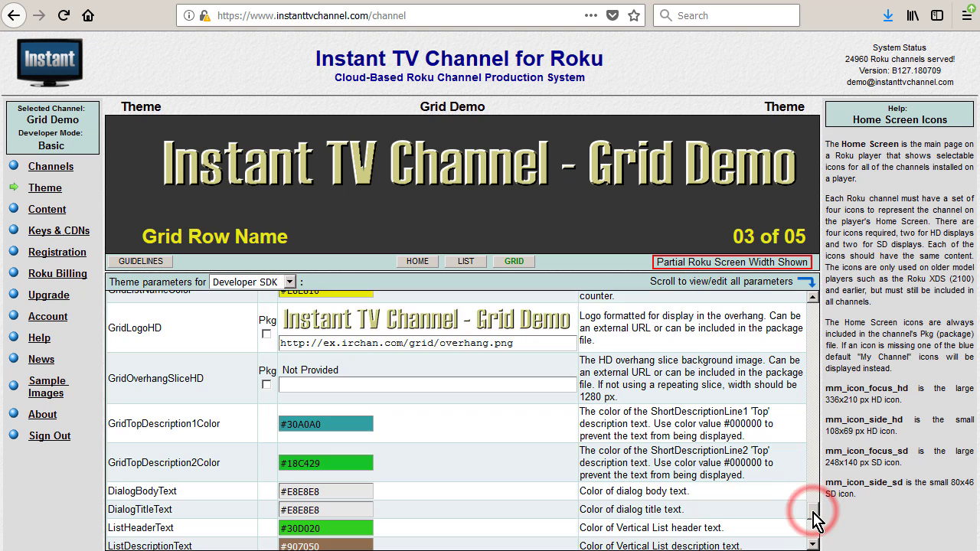
drag(813, 511, 813, 529)
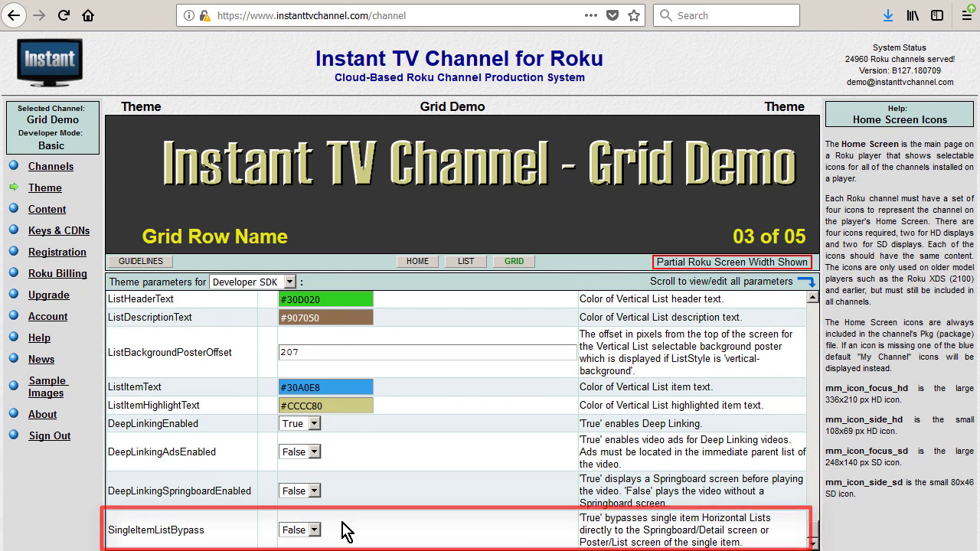
click(315, 530)
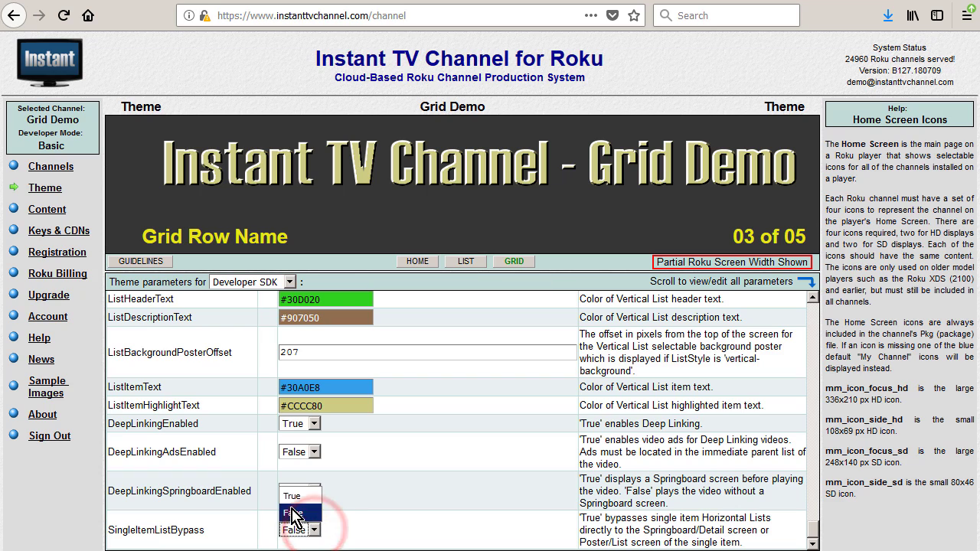
click(291, 497)
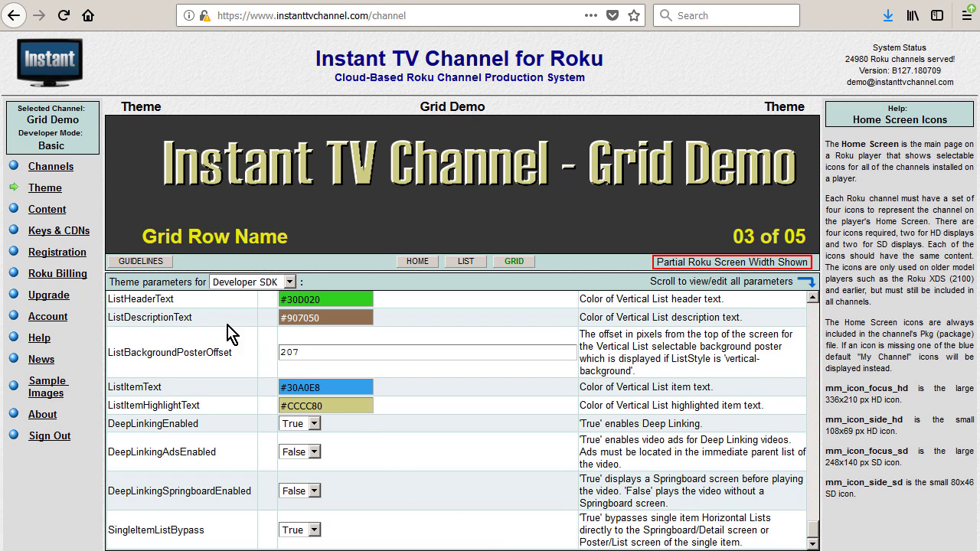
- In the Content editor, expand Grid Demo and select its New Video or Audio item
click(50, 212)
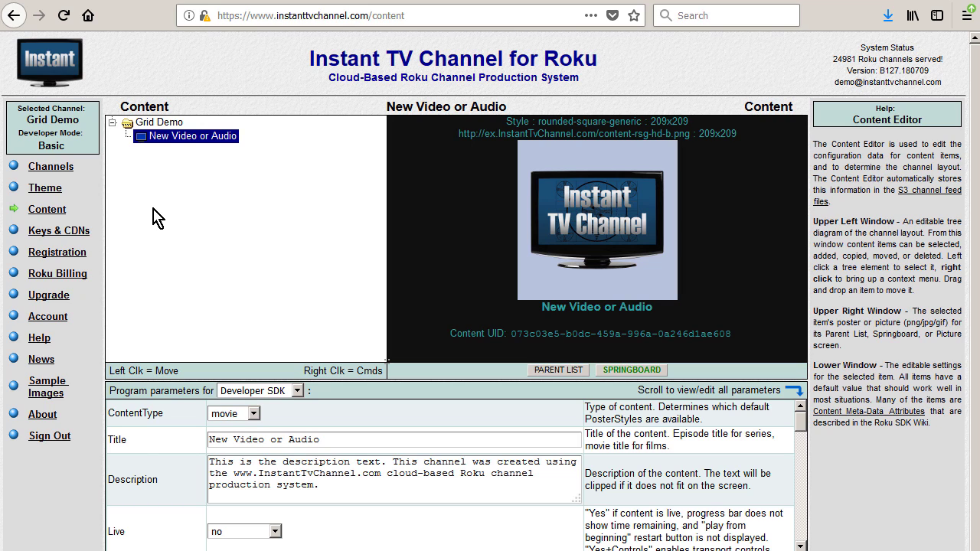
click(112, 123)
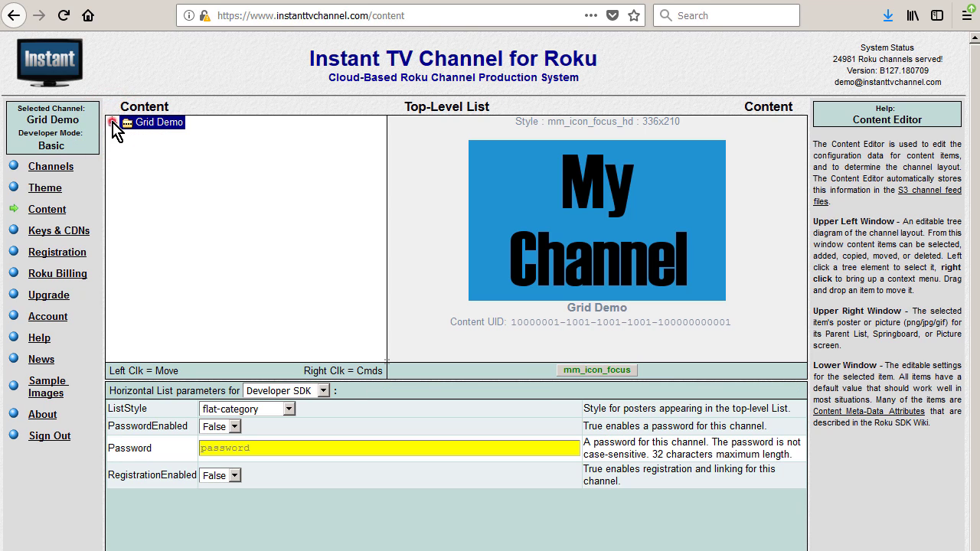
click(111, 122)
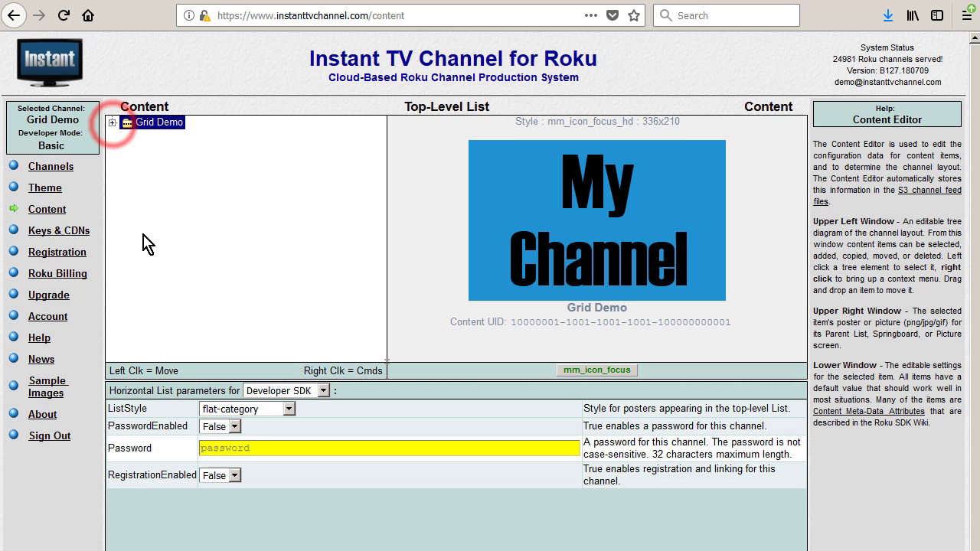
click(112, 123)
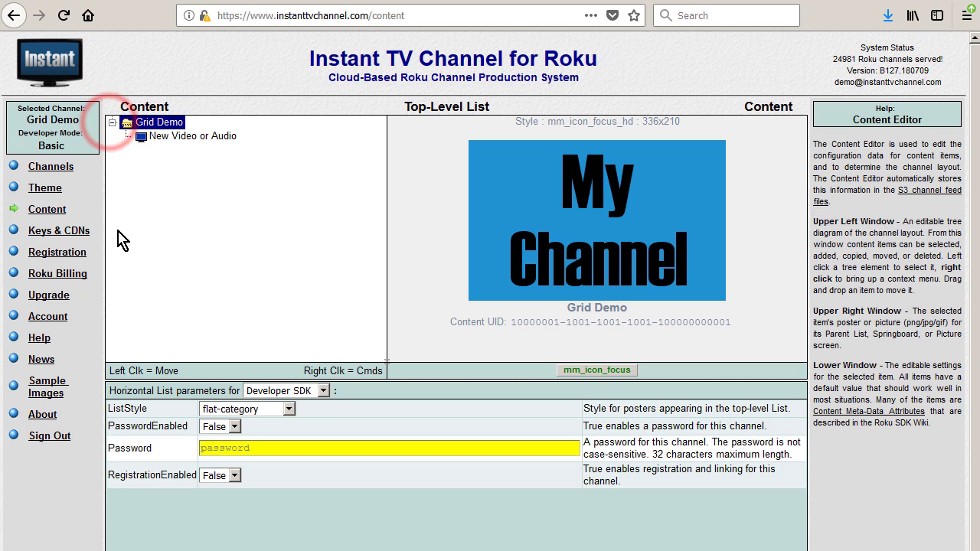
click(153, 136)
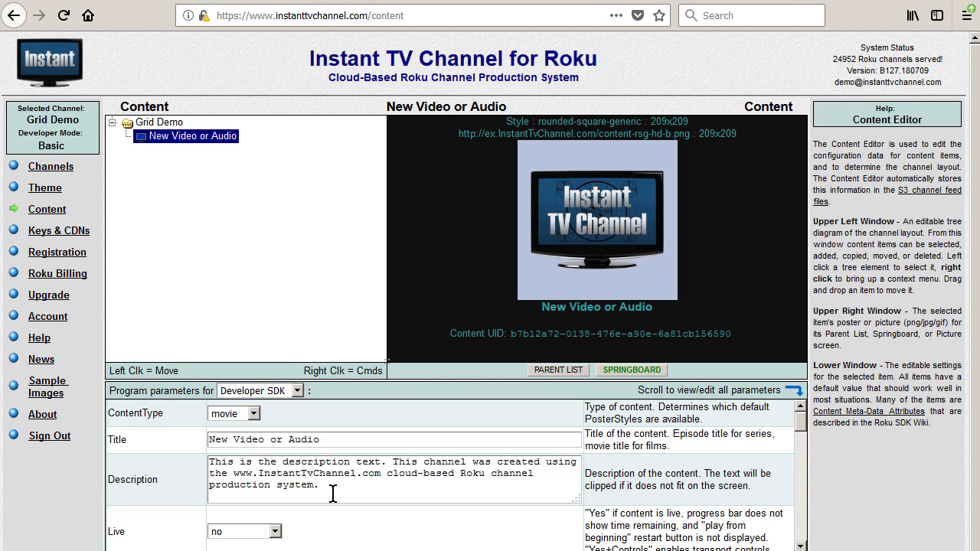
- Add a New Grid under Grid Demo and set its ListStyle to flat-16x9
right_click(161, 124)
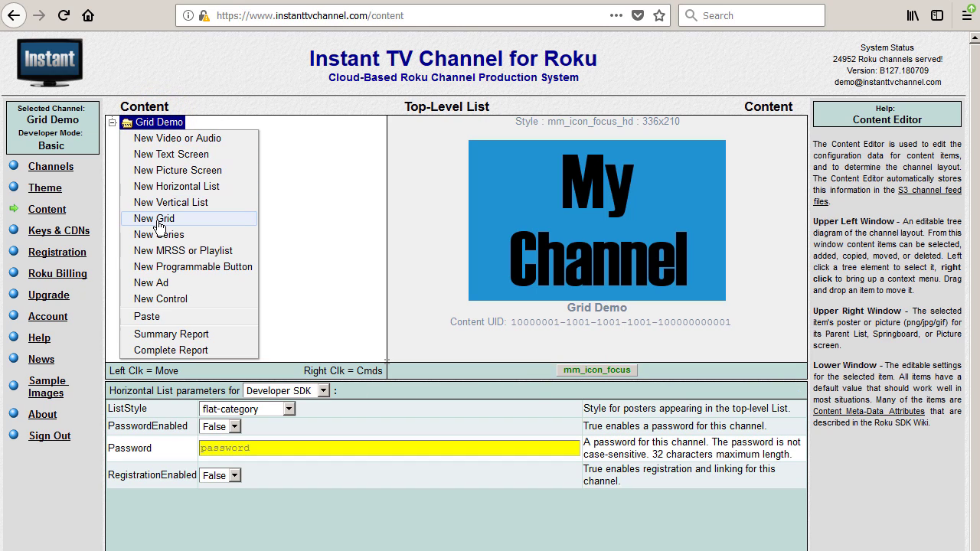
click(157, 221)
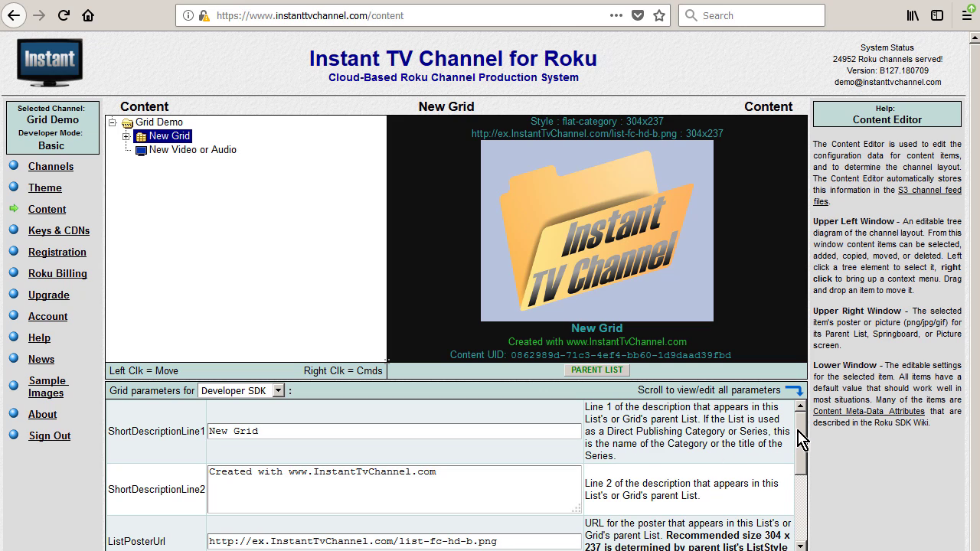
drag(800, 434, 817, 499)
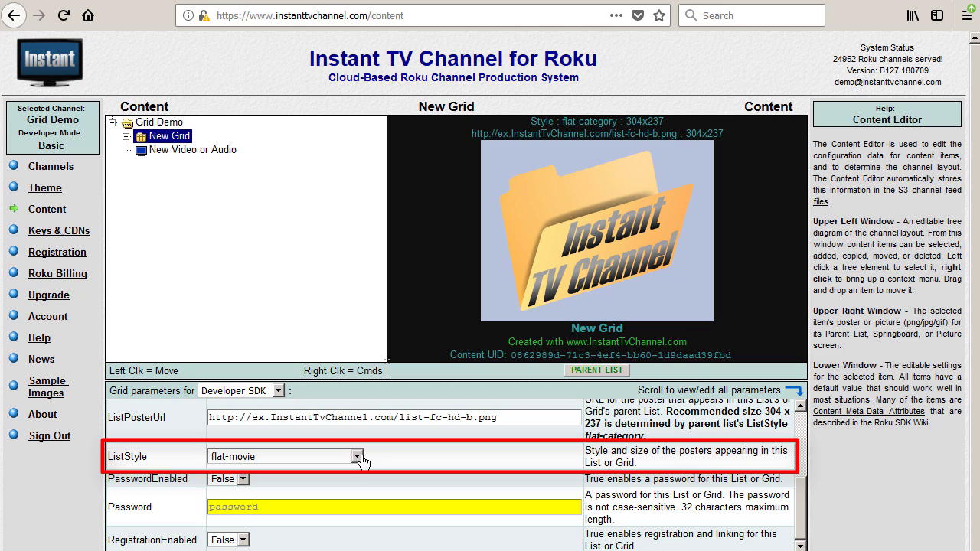
click(357, 457)
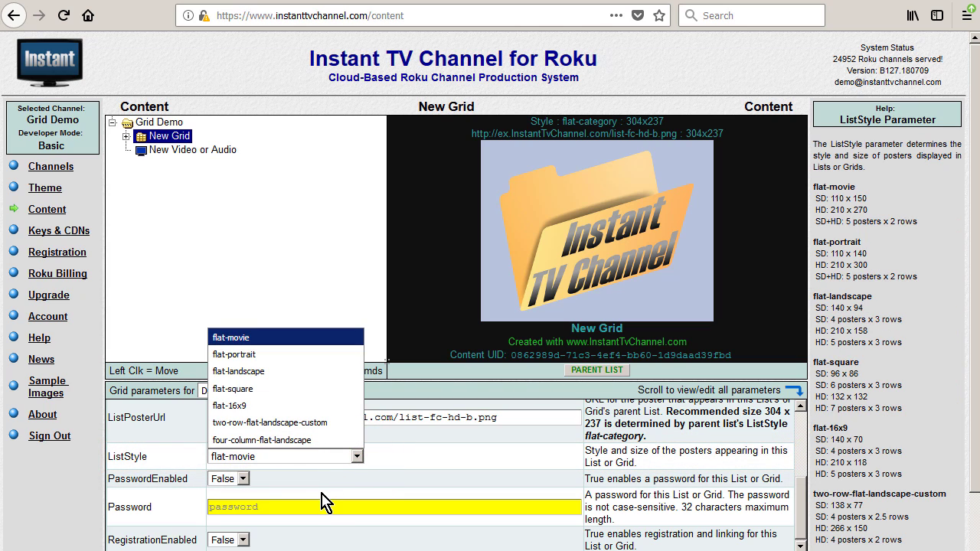
click(229, 407)
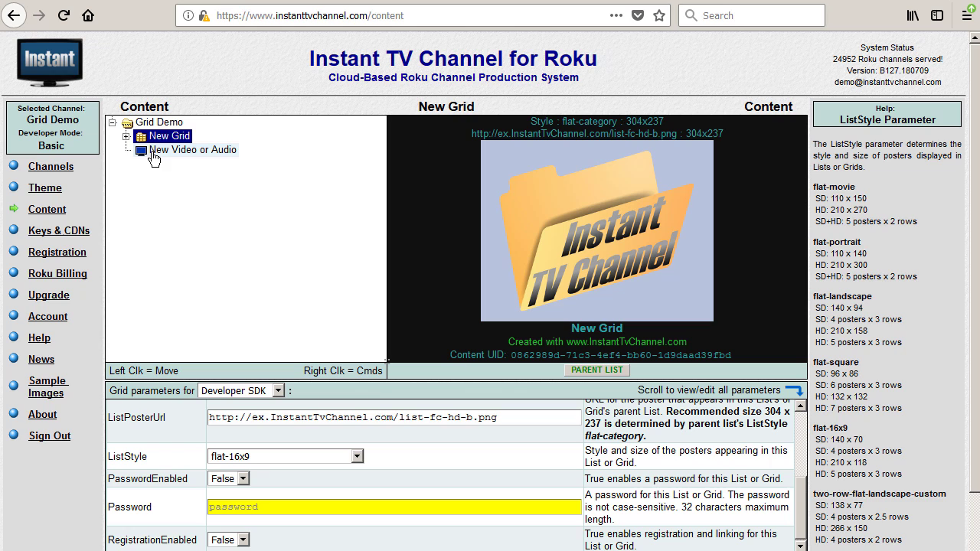
- Delete the New Video or Audio item and expand New Grid
right_click(153, 156)
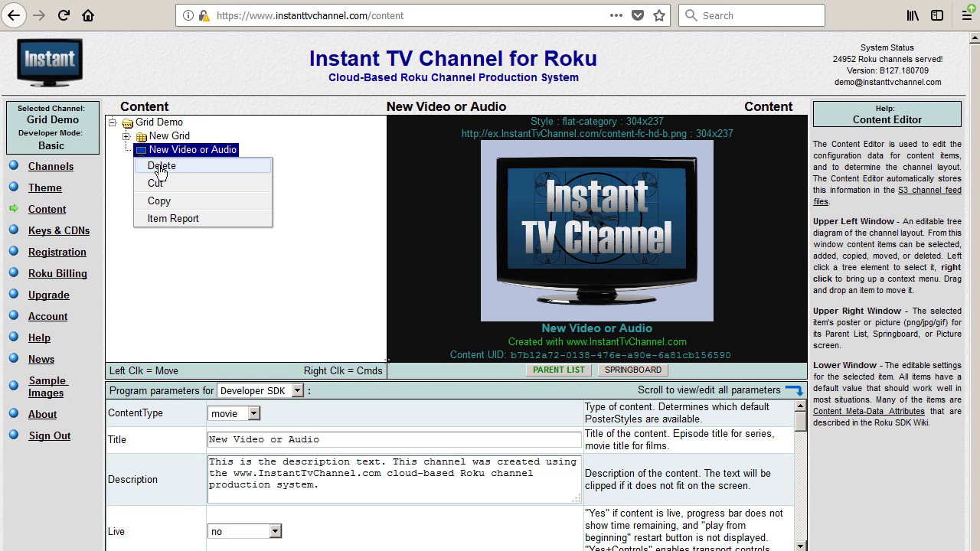
click(160, 168)
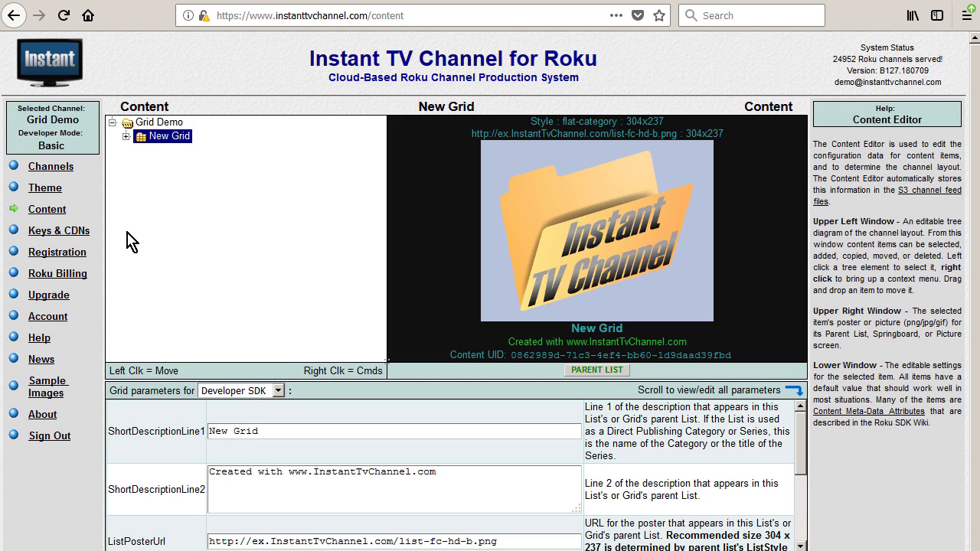
click(126, 137)
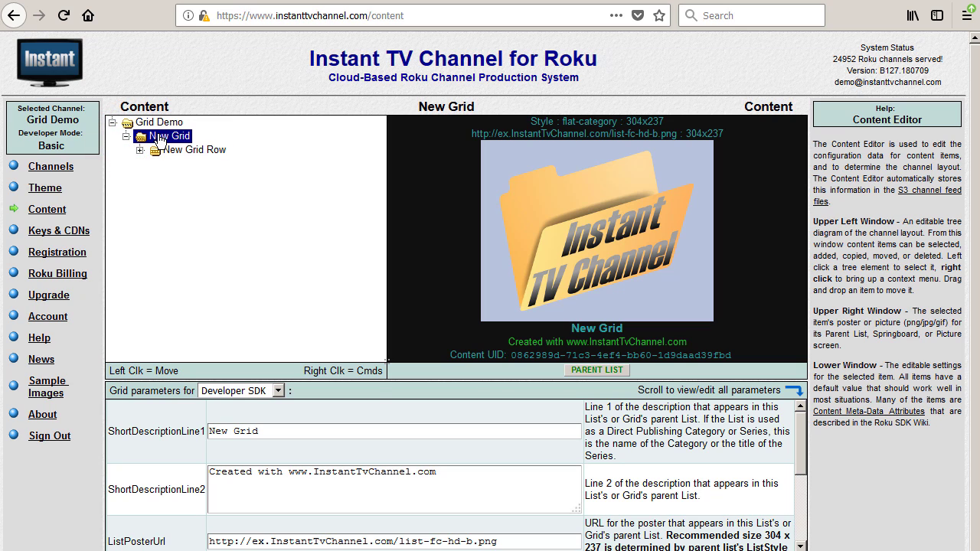
- Add three New MRSS or Playlist items under New Grid
right_click(159, 137)
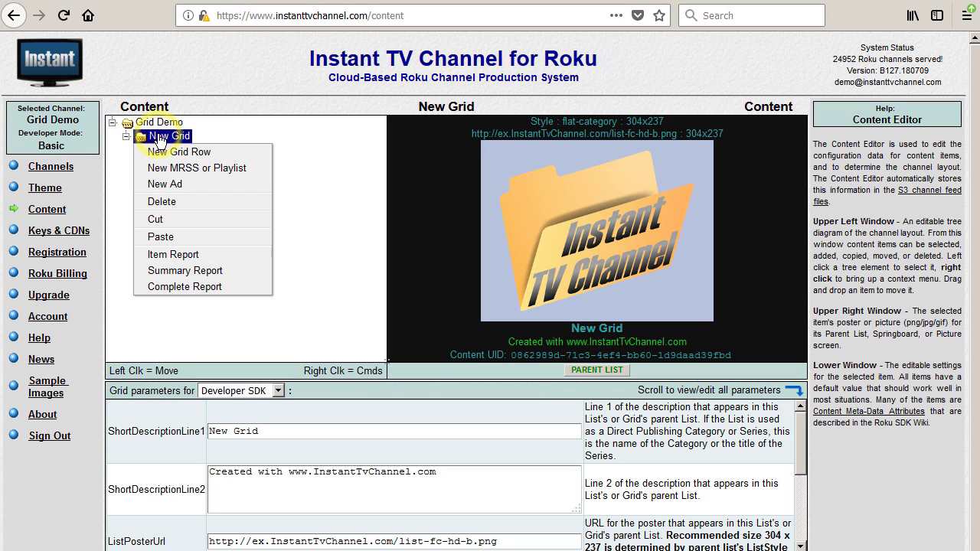
click(225, 168)
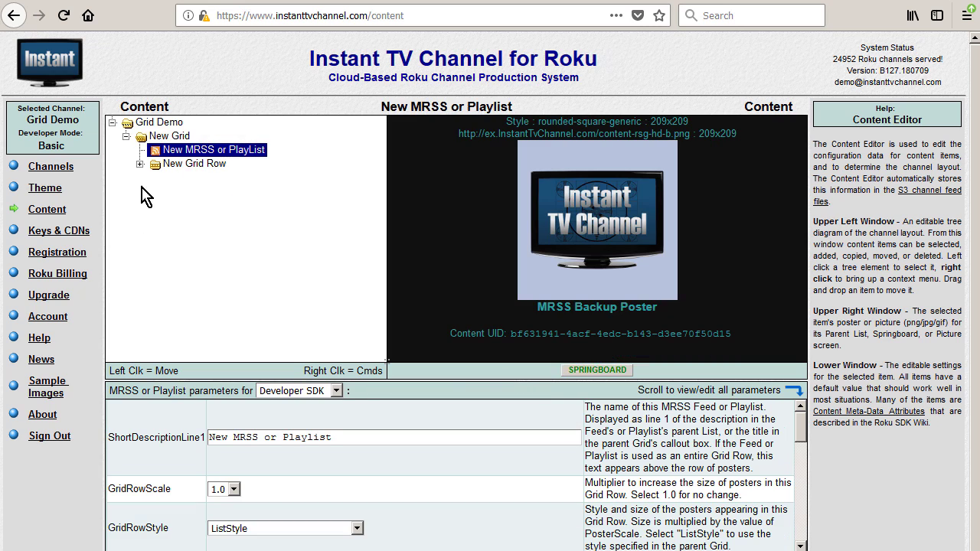
right_click(161, 138)
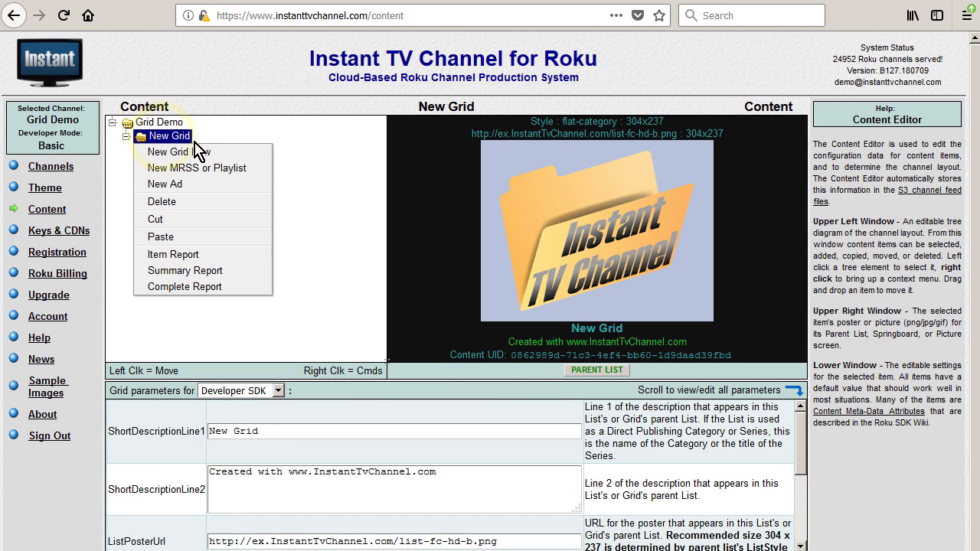
click(197, 167)
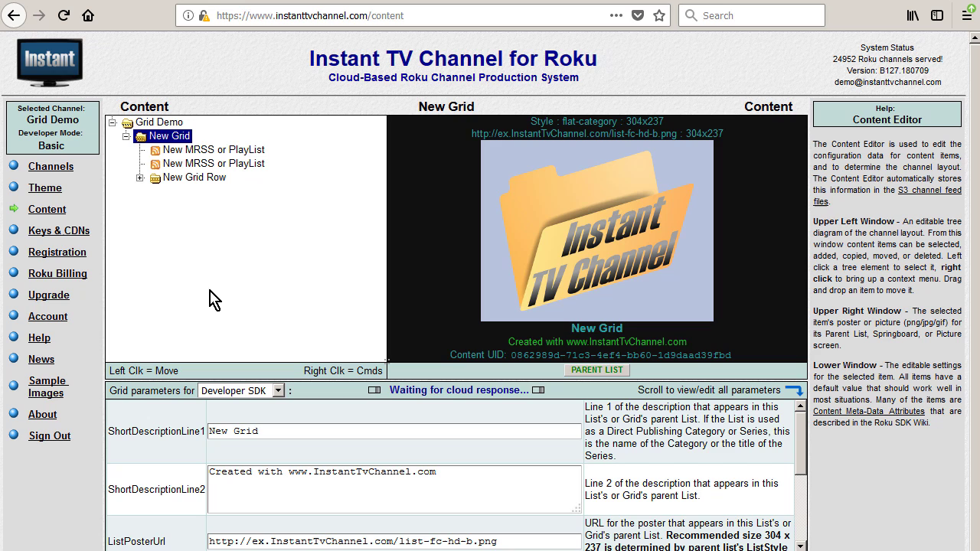
right_click(159, 137)
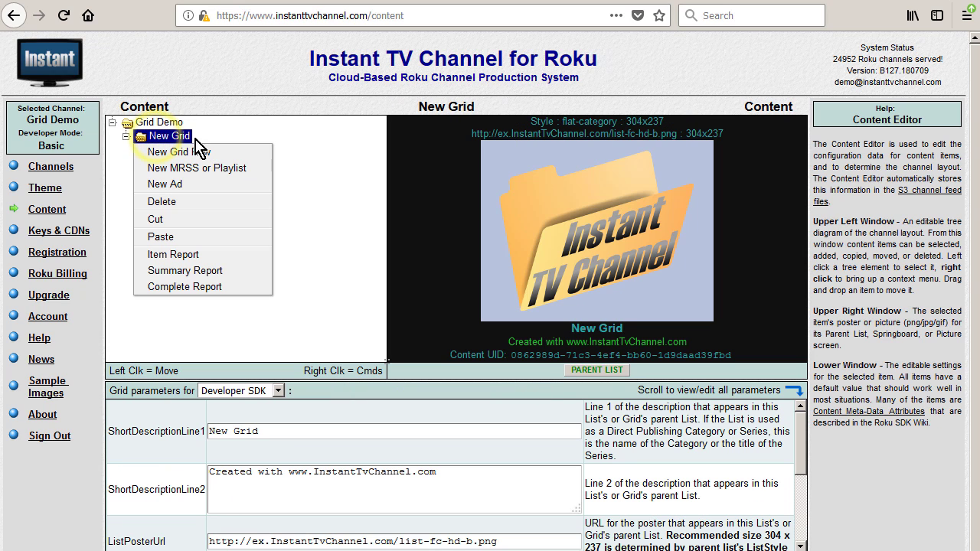
click(197, 169)
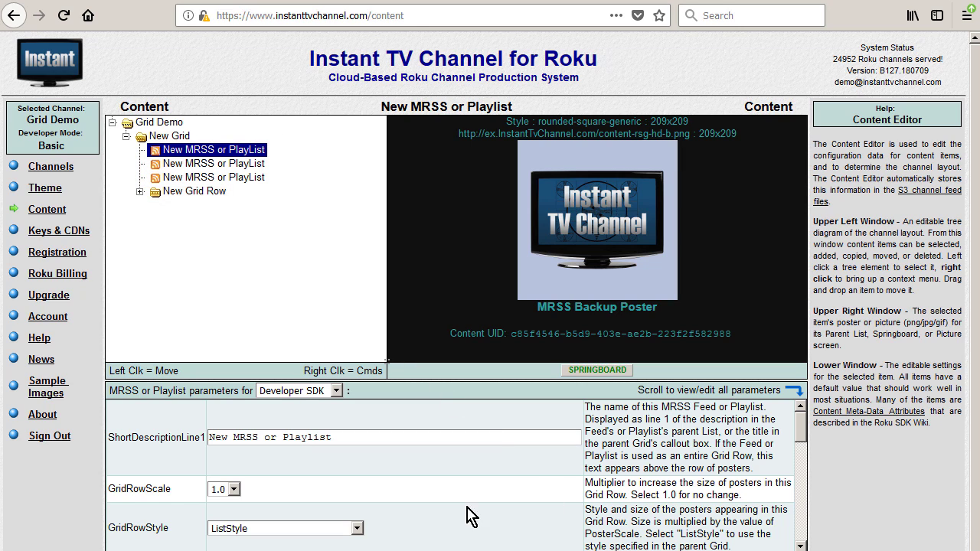
- Give the first MRSS feed ShortDescriptionLine1 'Row One', GridRowScale 2.6 and rounded-rect-16x9-generic posters
click(204, 149)
drag(335, 436, 130, 444)
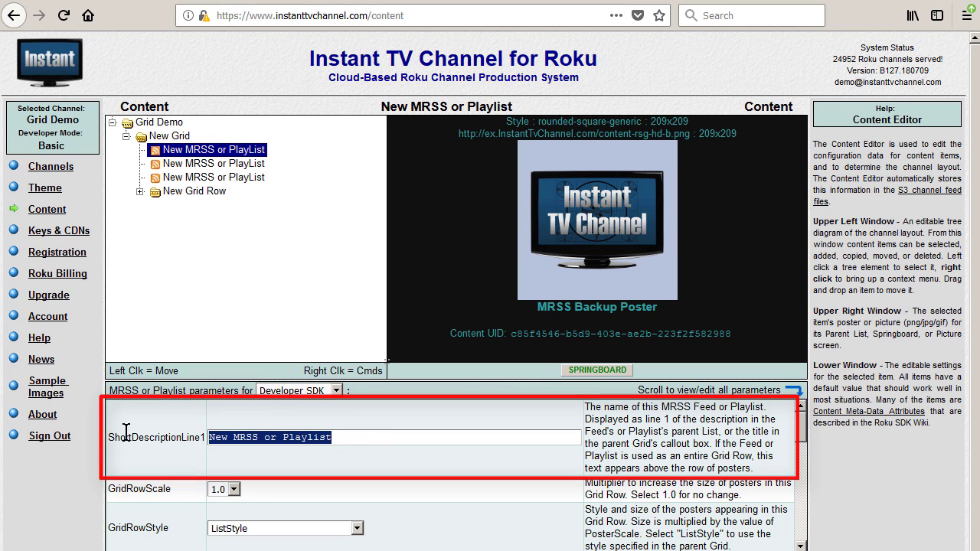
text(Row One)
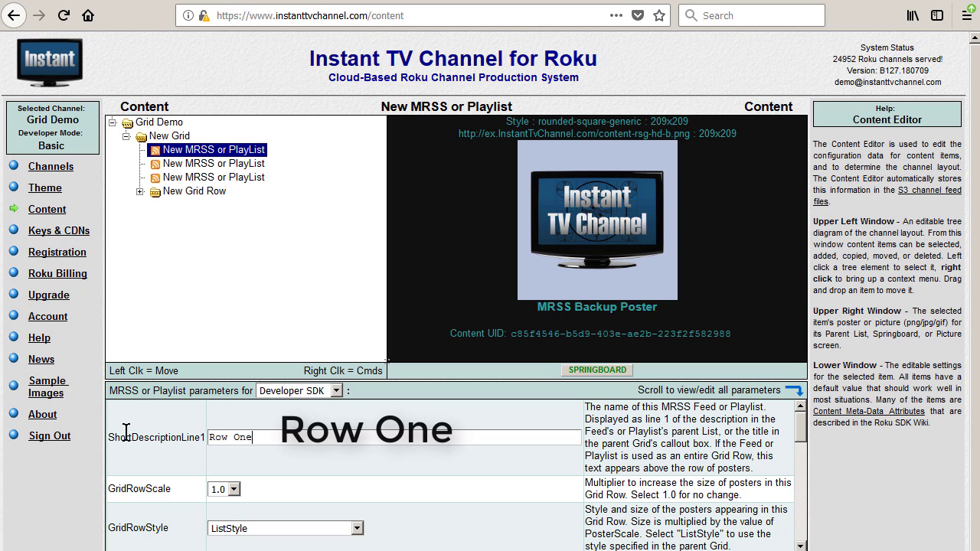
click(352, 462)
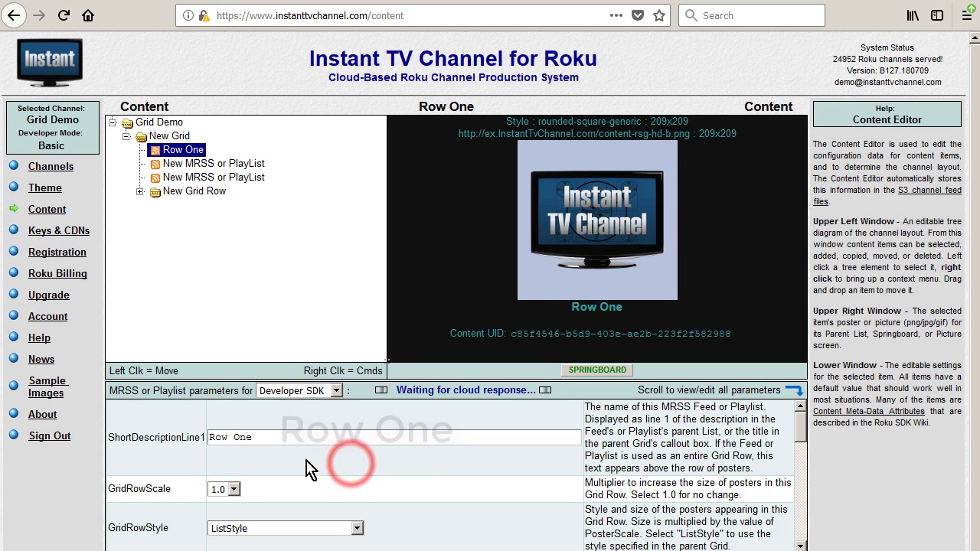
click(235, 490)
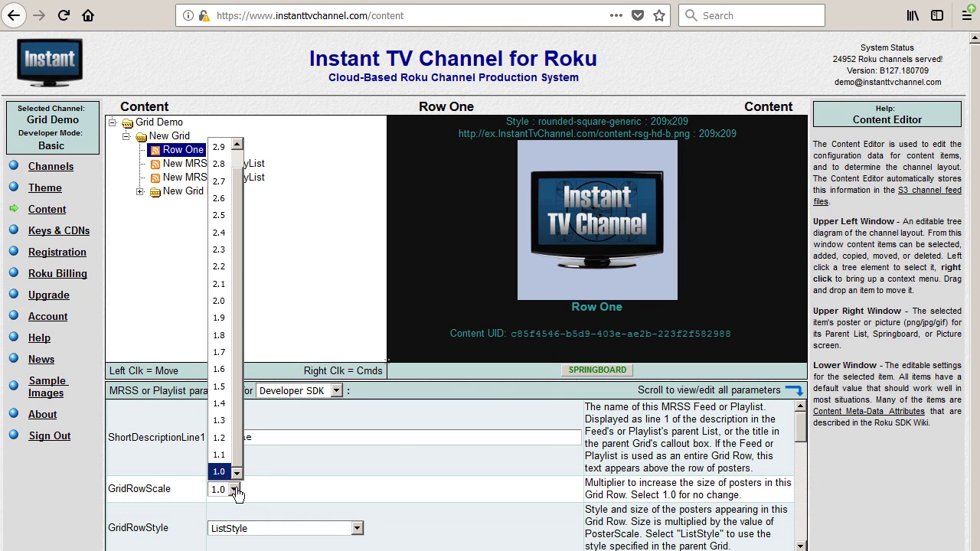
click(221, 198)
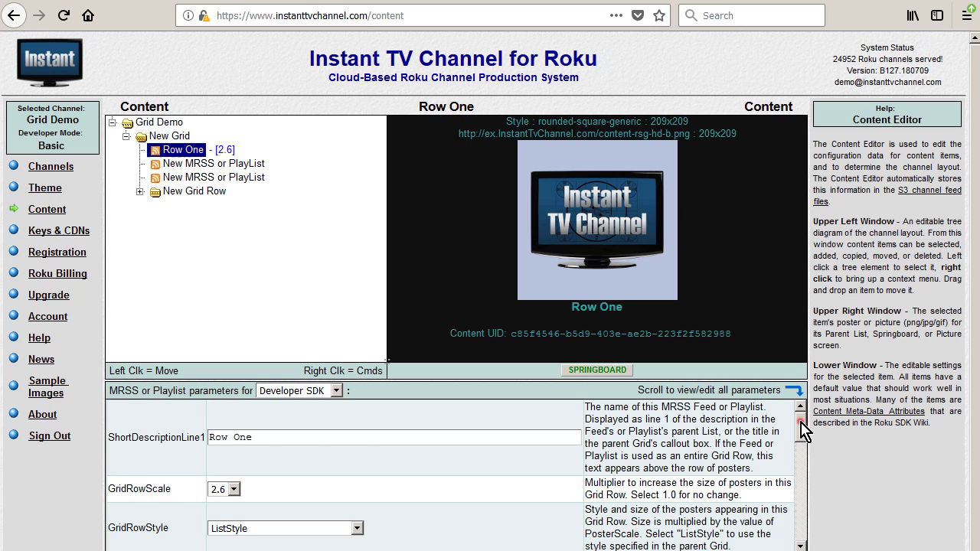
drag(801, 426, 796, 464)
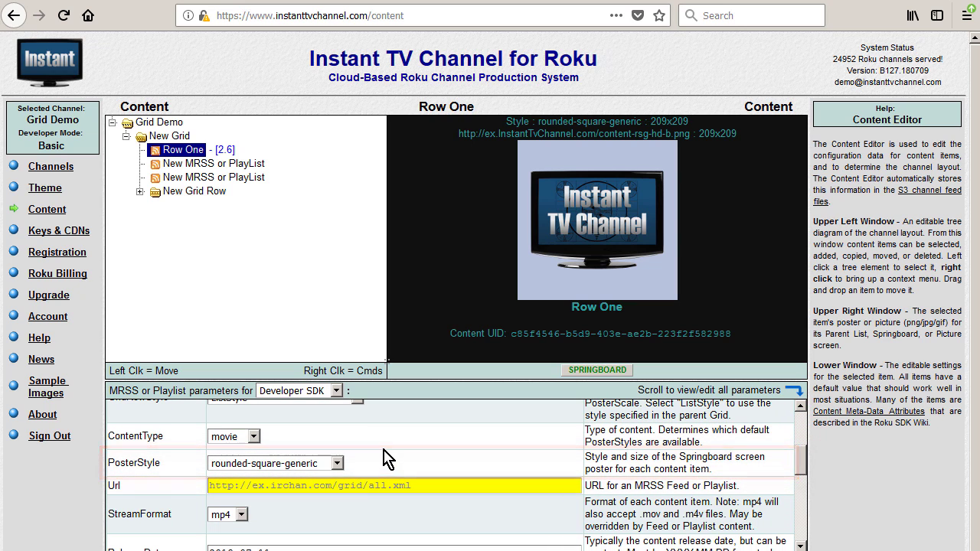
click(337, 463)
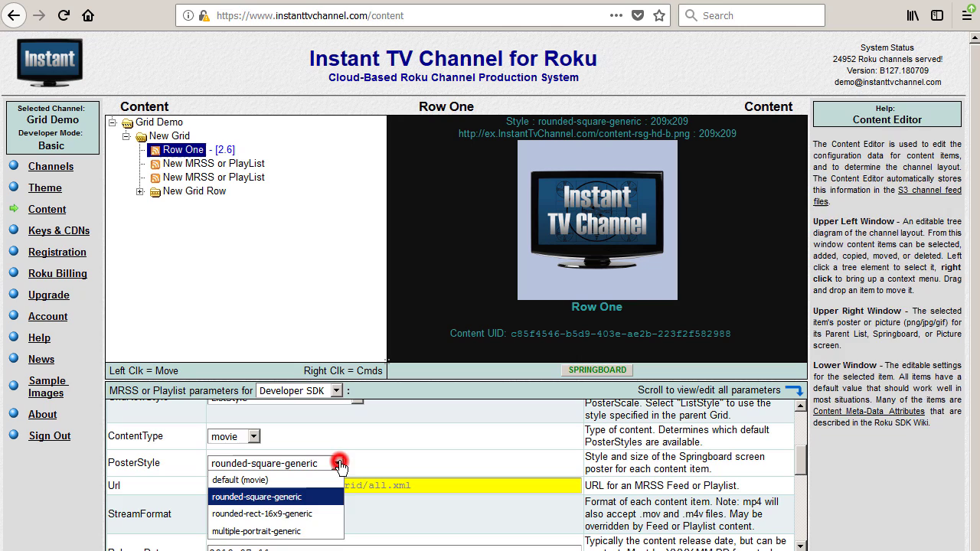
click(302, 514)
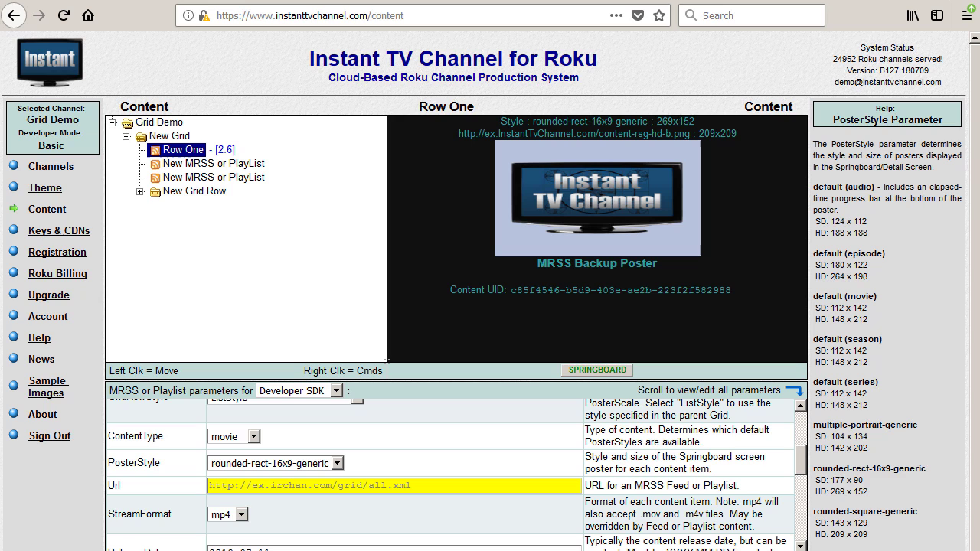
- Give the second MRSS feed ShortDescriptionLine1 'Row Two', GridRowScale 1.7 and rounded-rect-16x9-generic posters
click(191, 165)
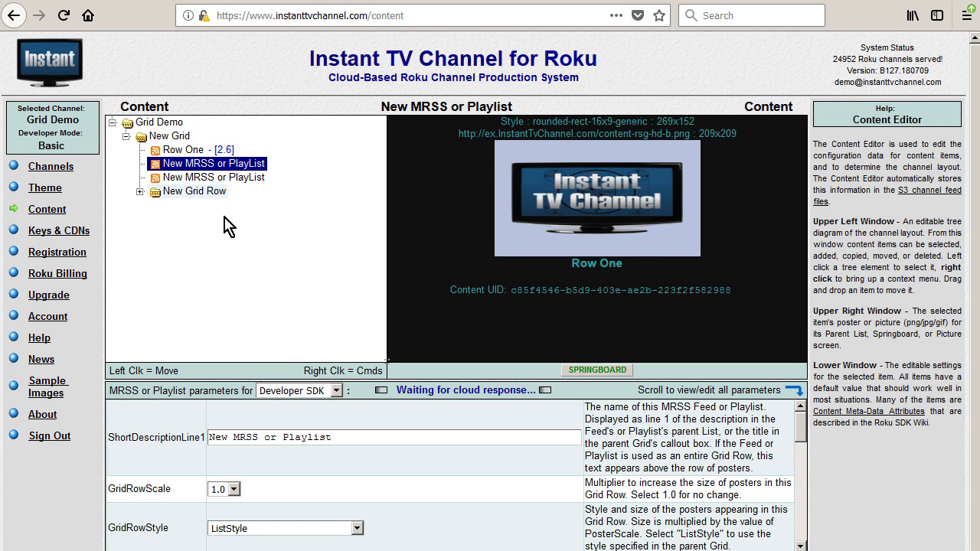
drag(348, 437, 200, 436)
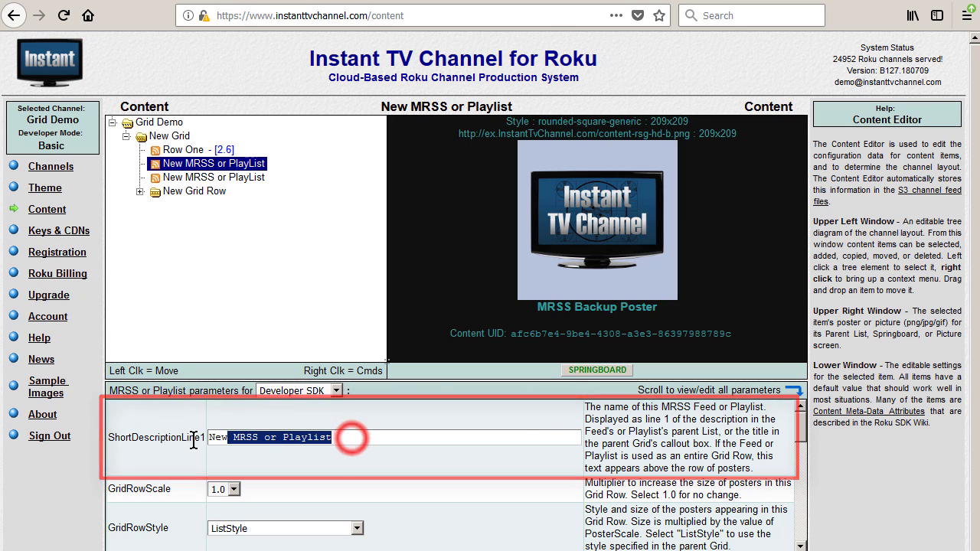
text(Row Two)
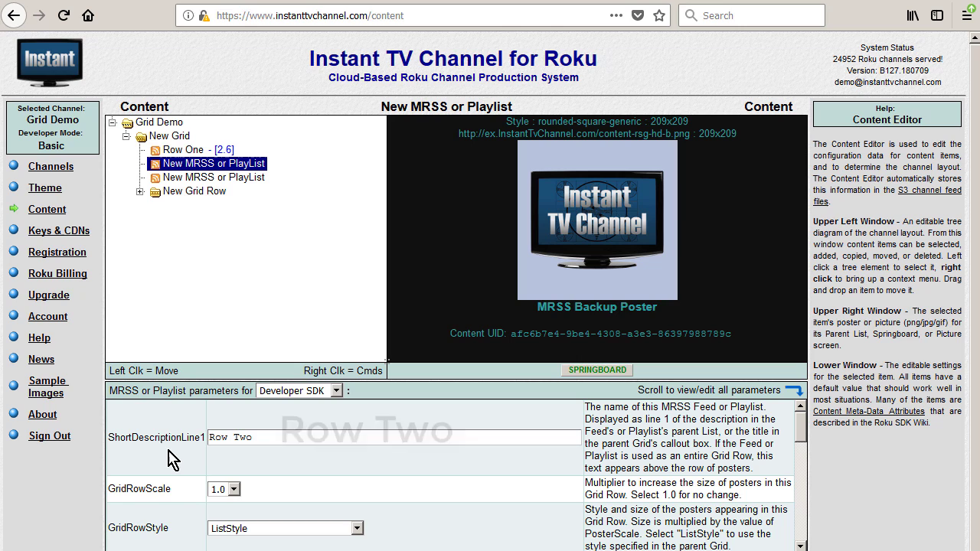
click(233, 490)
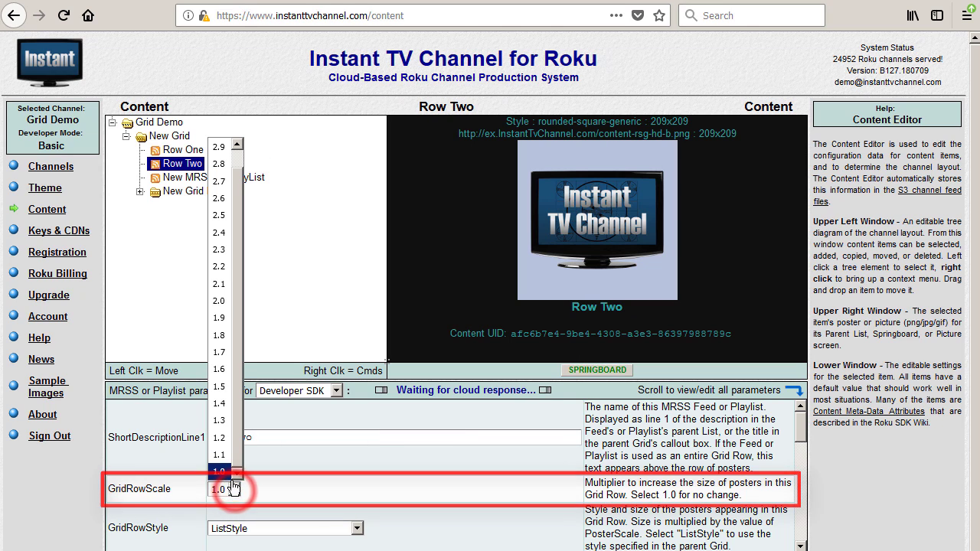
click(219, 352)
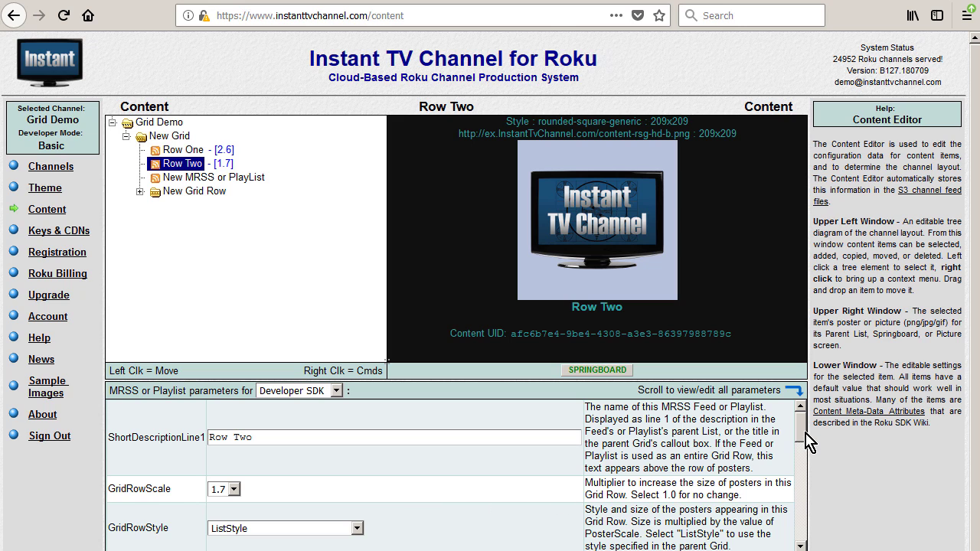
drag(799, 429, 812, 471)
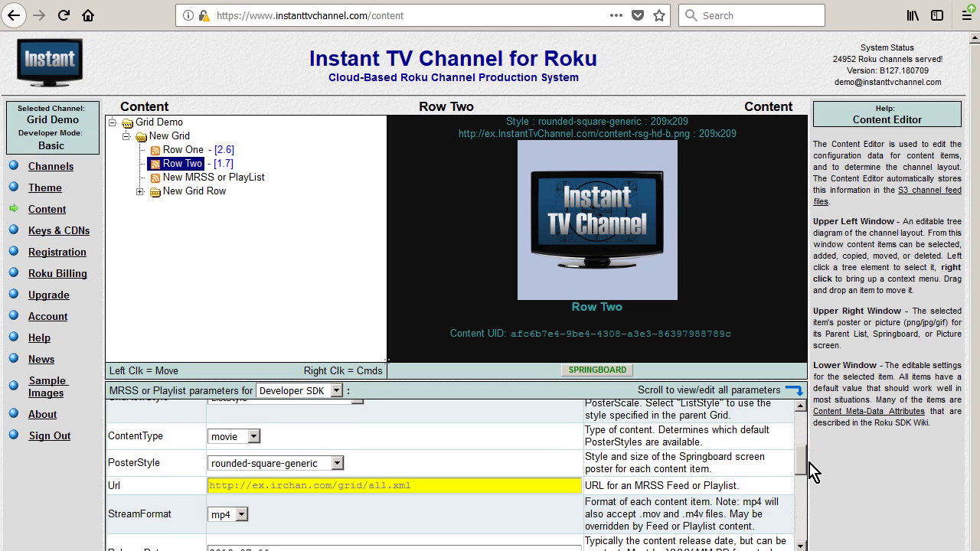
click(338, 464)
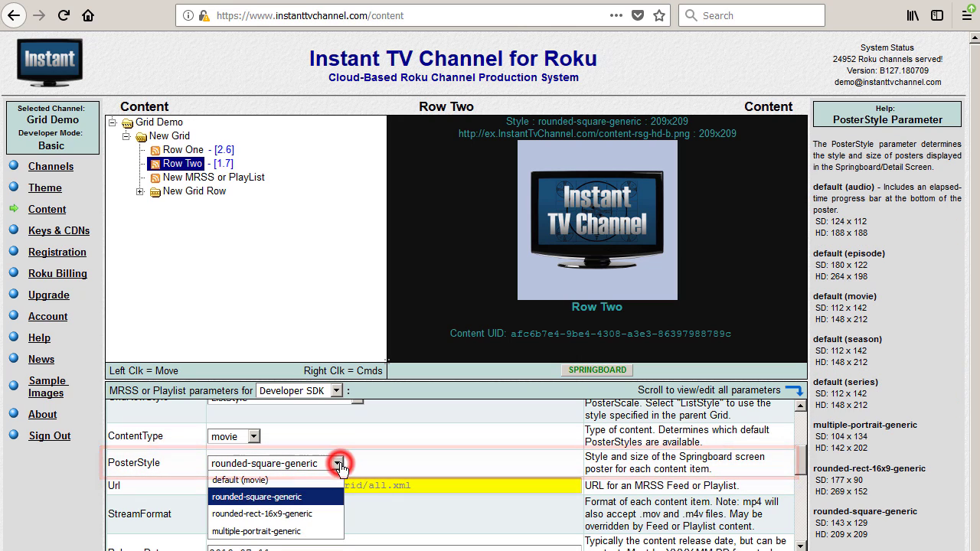
click(280, 514)
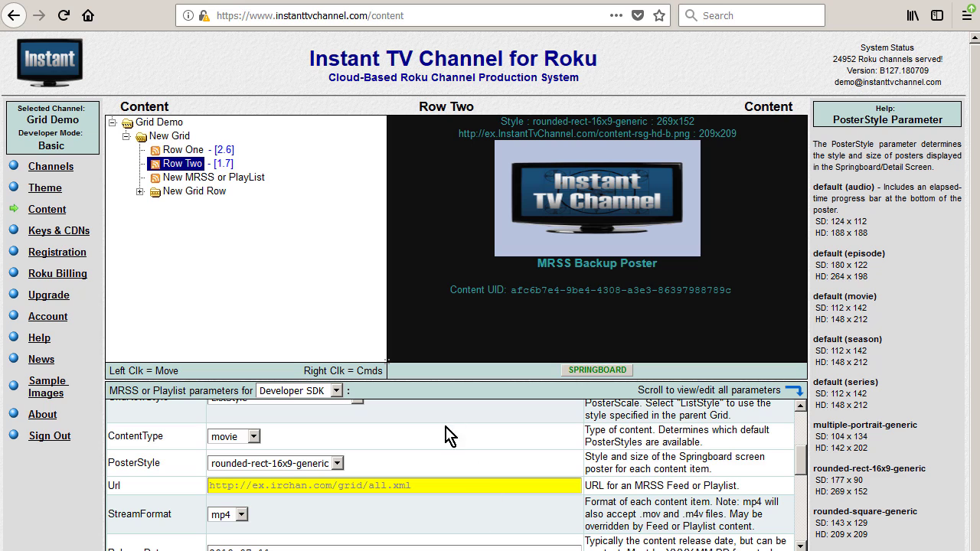
- Set the third MRSS feed's ShortDescriptionLine1 to 'Row Three' and PosterStyle to rounded-rect-16x9-generic
click(180, 180)
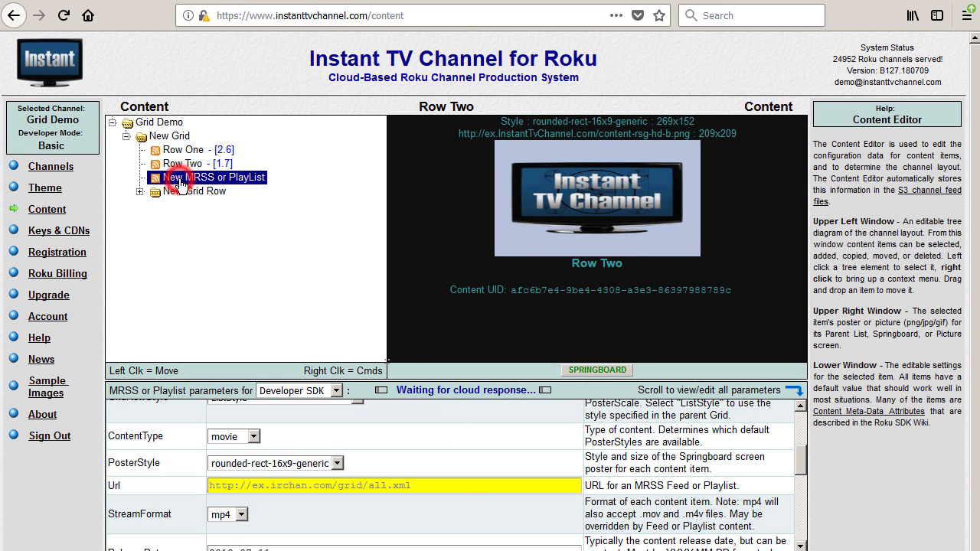
drag(352, 433, 206, 436)
text(Row Three)
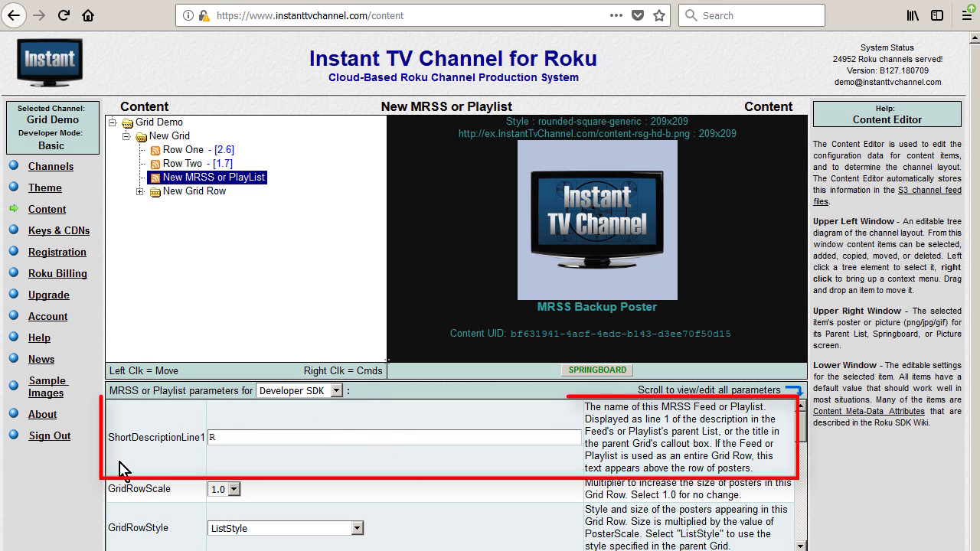
key(Tab)
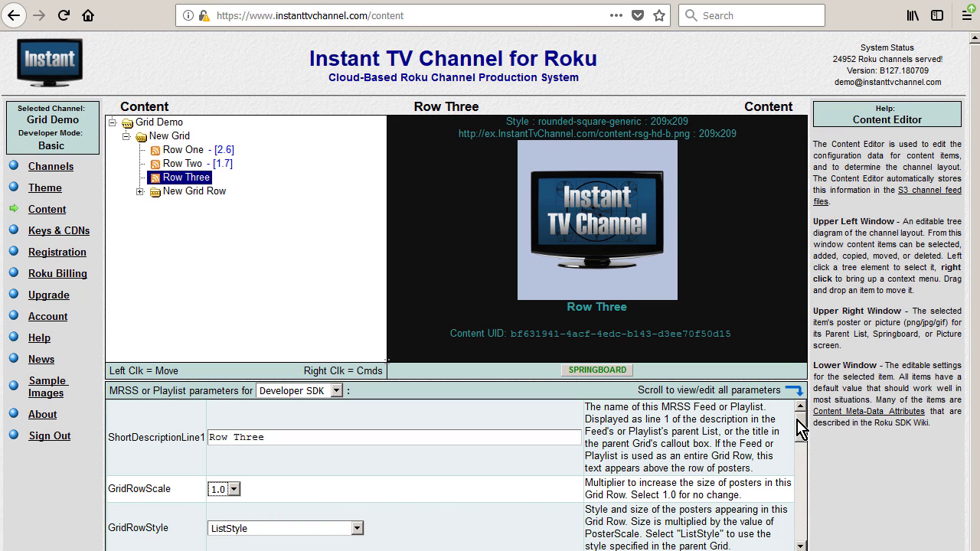
drag(799, 432, 810, 471)
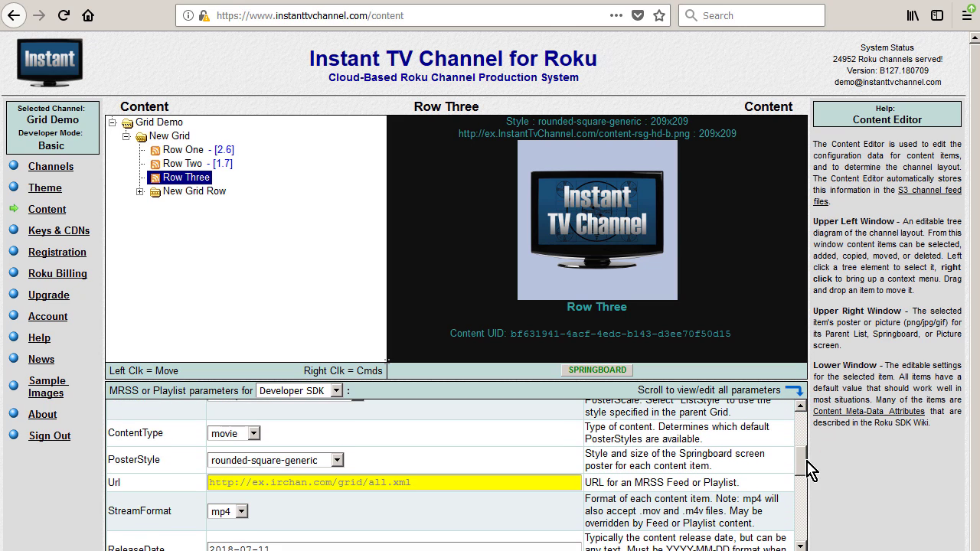
click(337, 460)
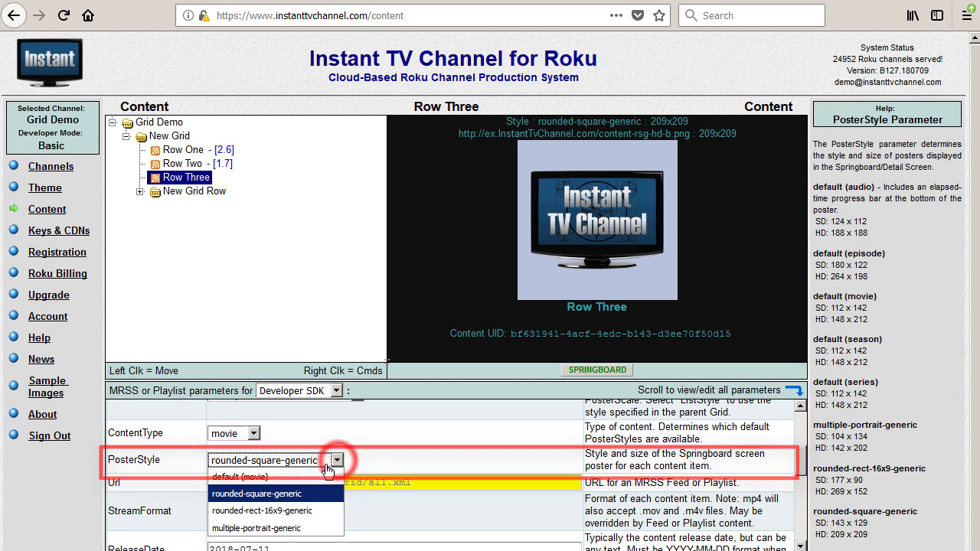
click(303, 511)
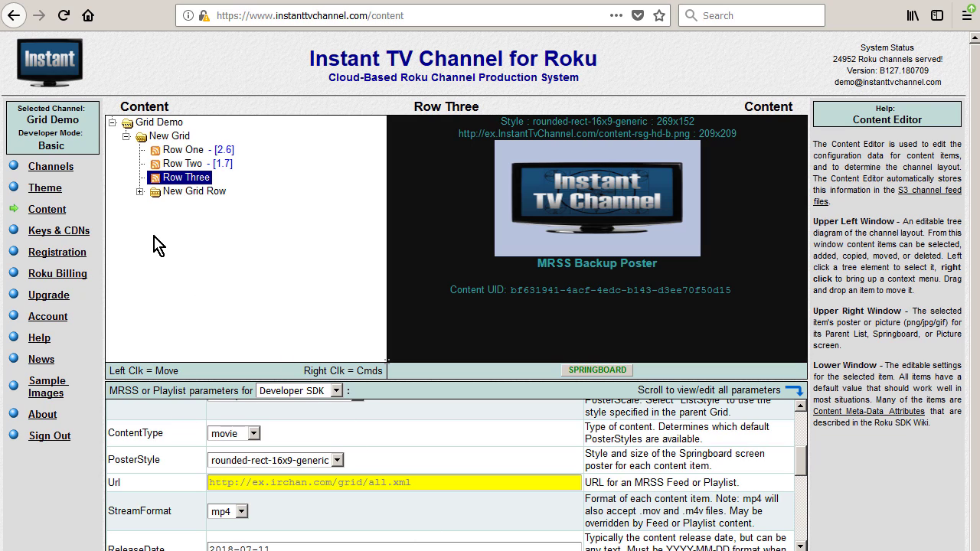
- Add another New Video or Audio item to New Grid Row
click(139, 192)
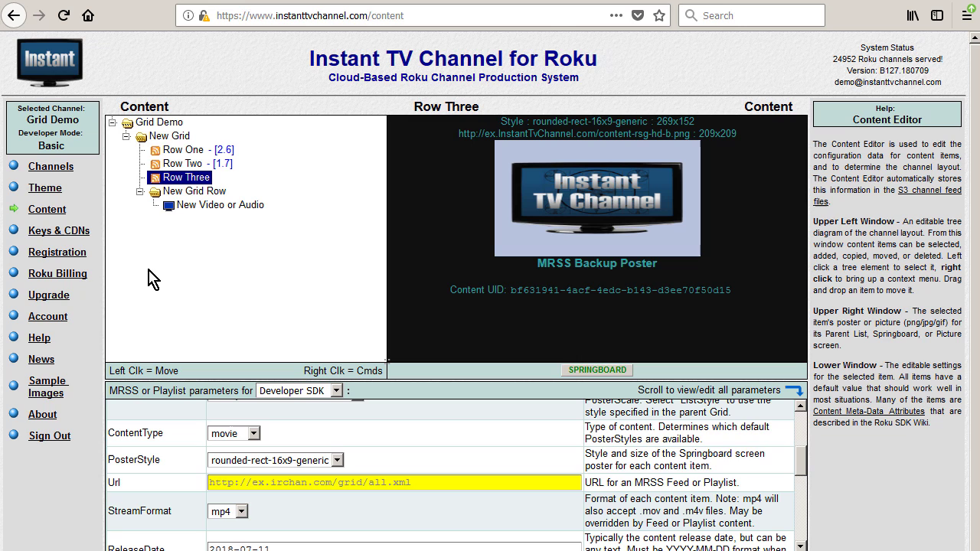
right_click(176, 194)
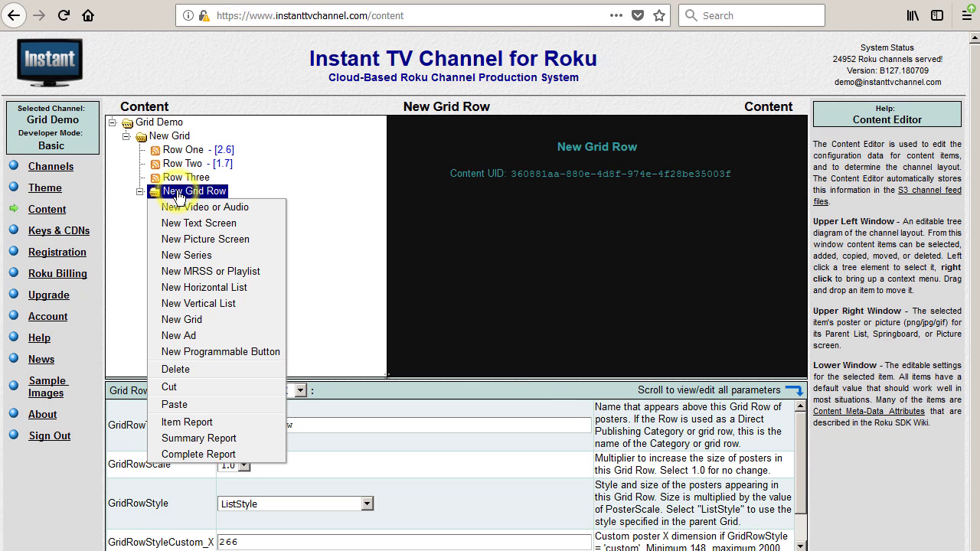
click(205, 205)
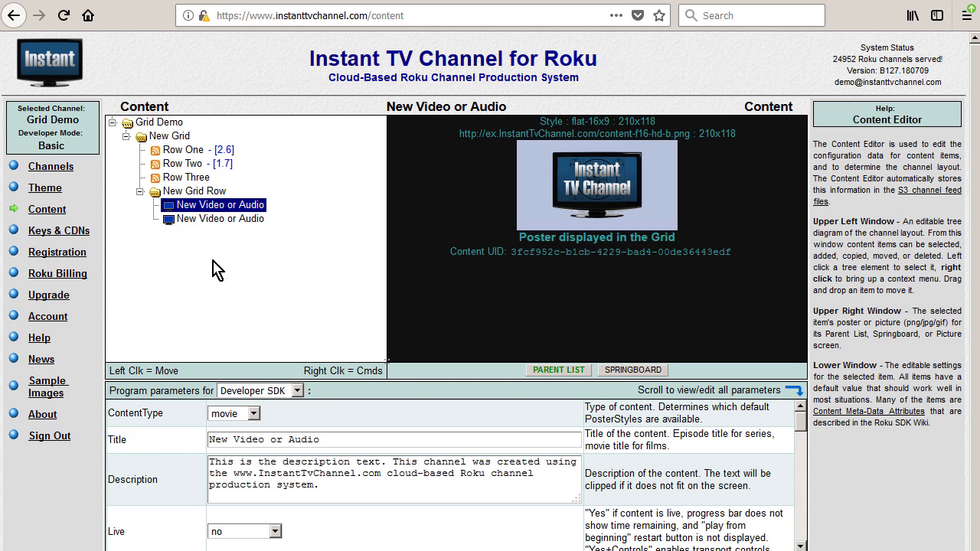
- Change the grid row's GridRowTitle to 'Standard Row'
click(191, 191)
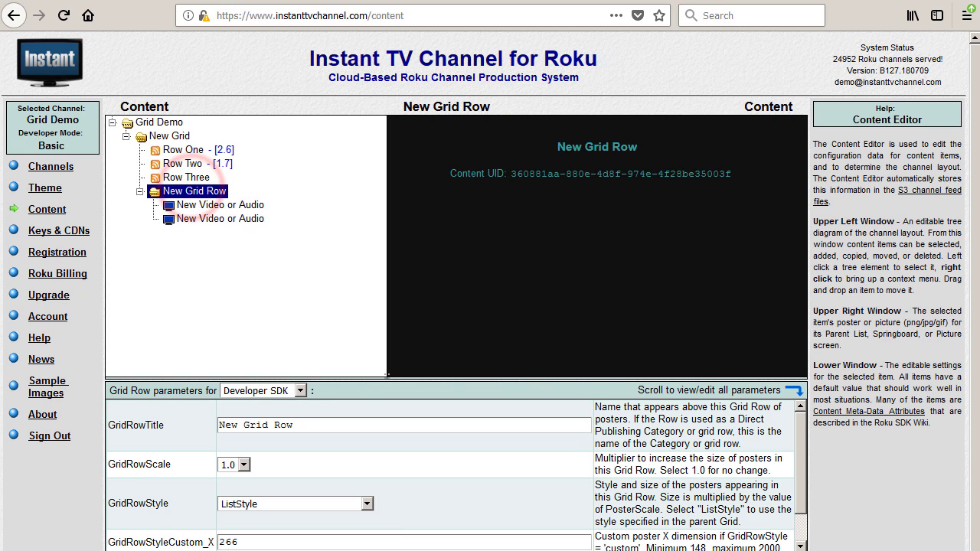
click(333, 425)
triple_click(333, 425)
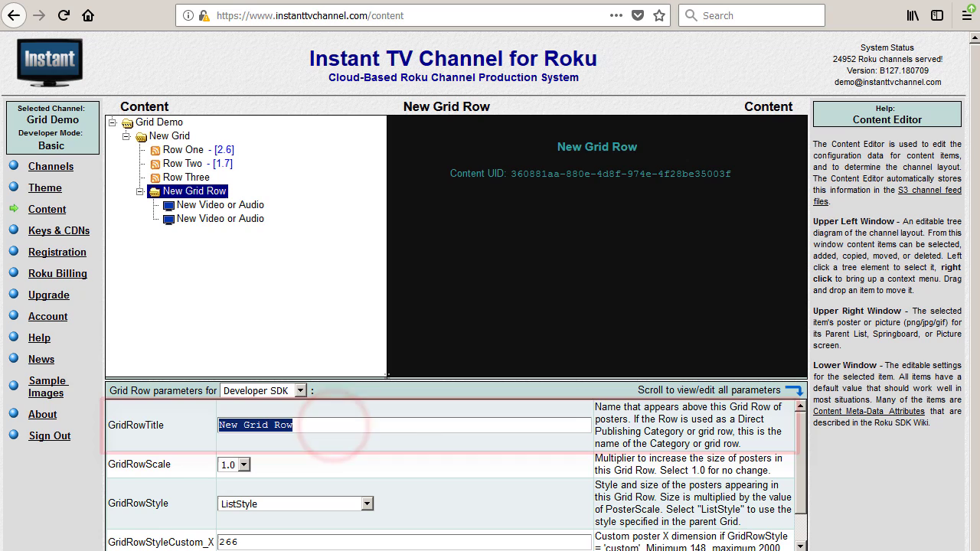
text(Standard)
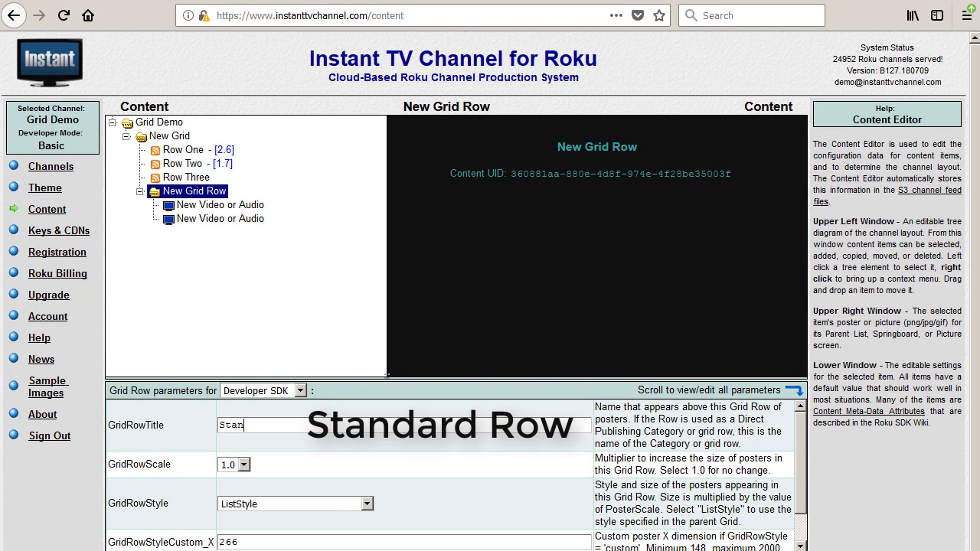
text( Row)
key(Tab)
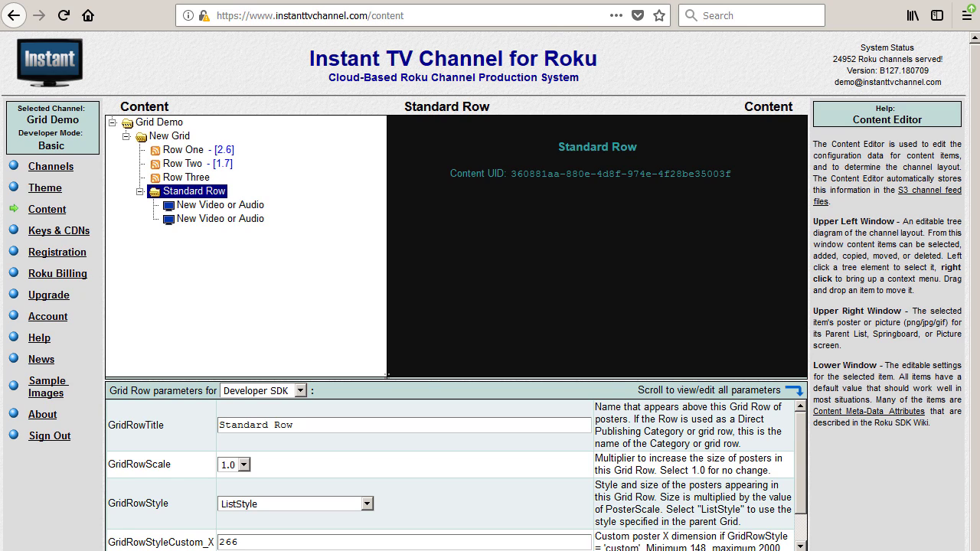
- Build the Grid Demo channel package from the Channels list, producing version 1.0.1
click(47, 170)
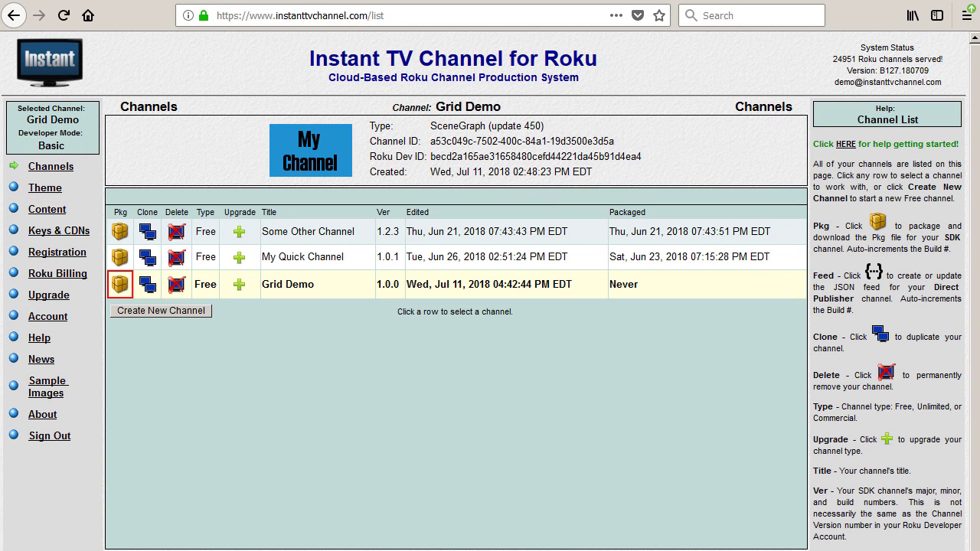
click(295, 286)
click(120, 284)
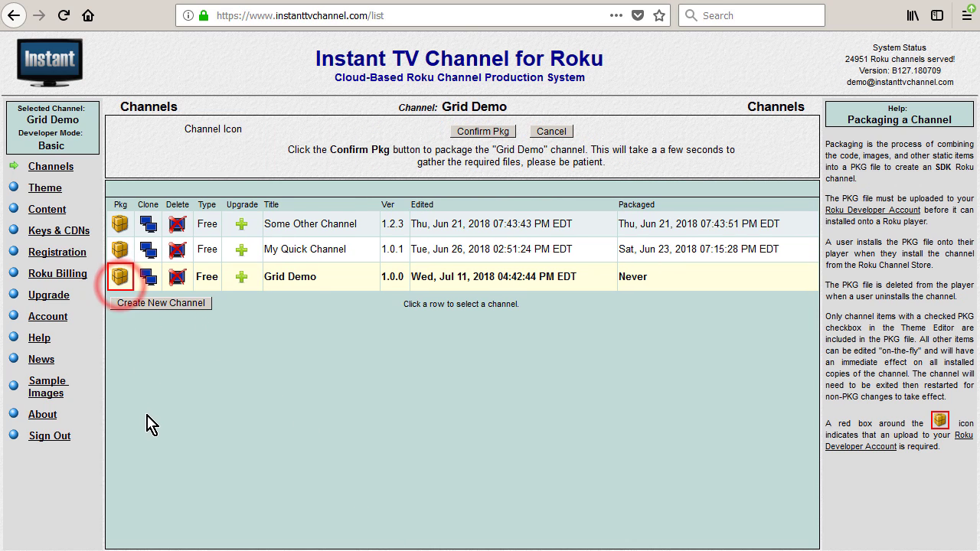
click(480, 132)
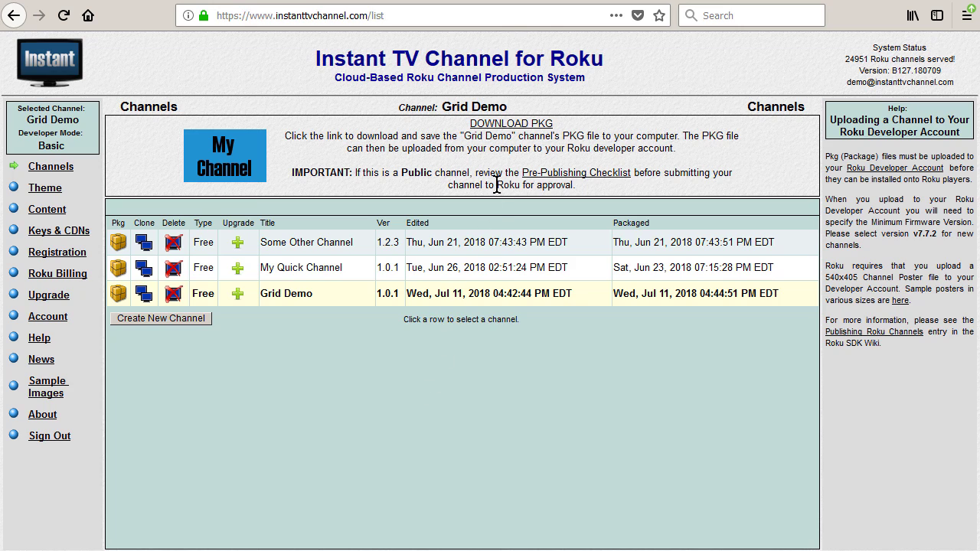
- Save the DOWNLOAD PKG link's file to disk under its suggested name
right_click(507, 126)
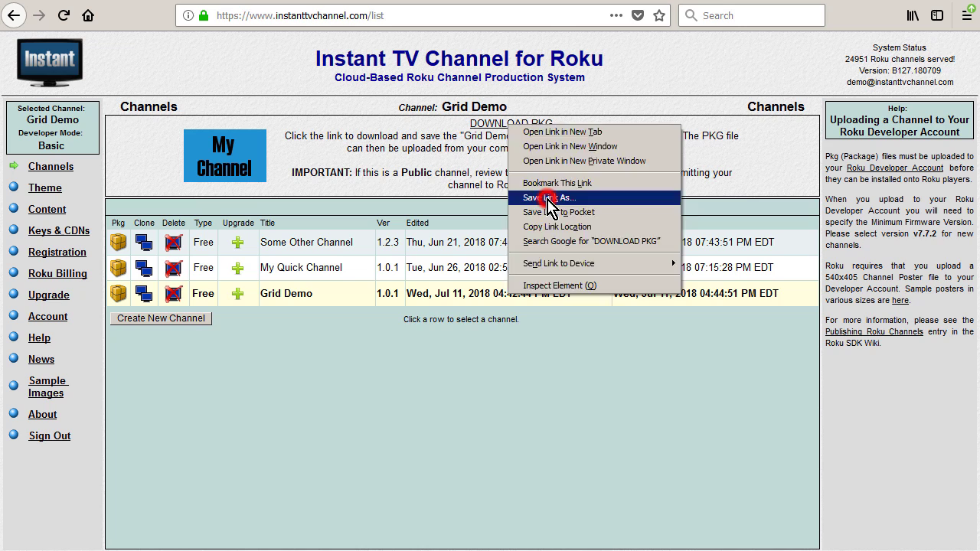
click(548, 201)
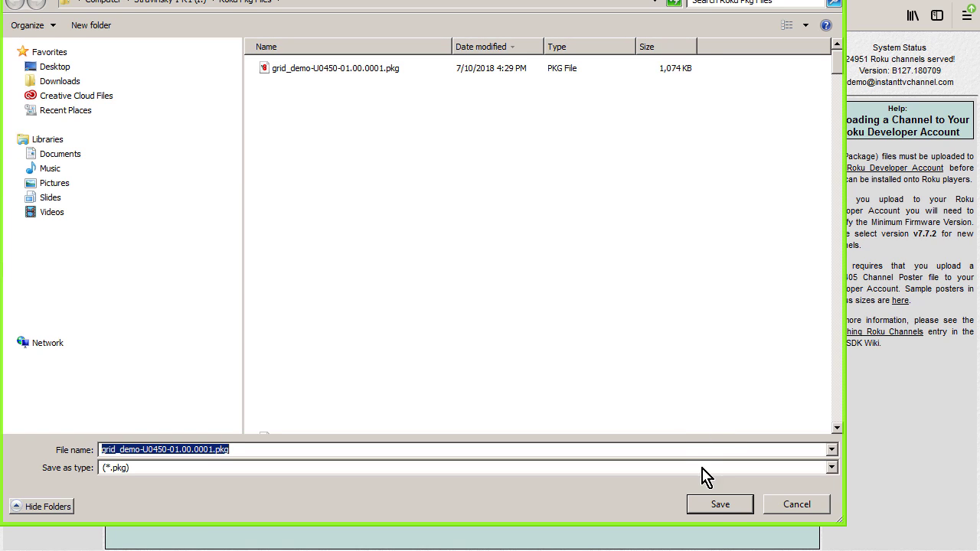
click(717, 507)
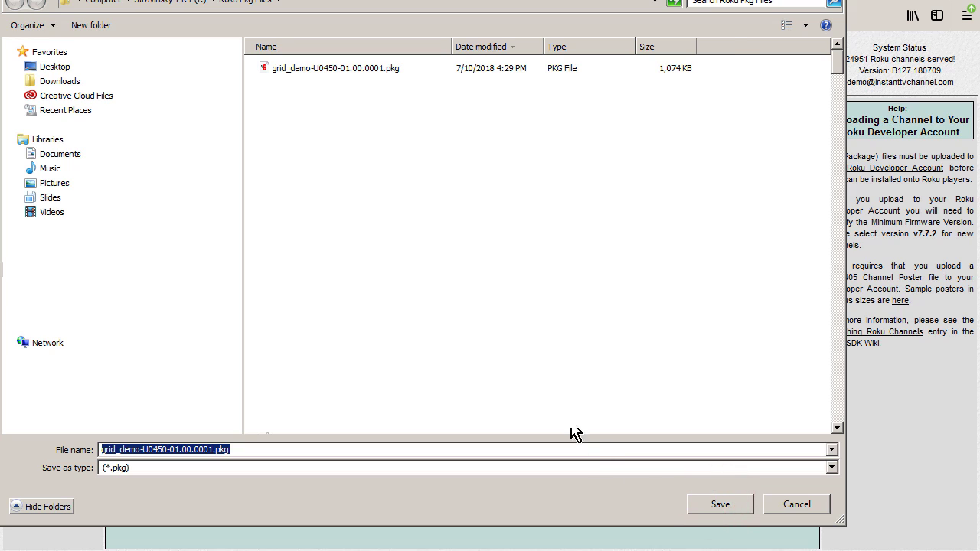
click(531, 400)
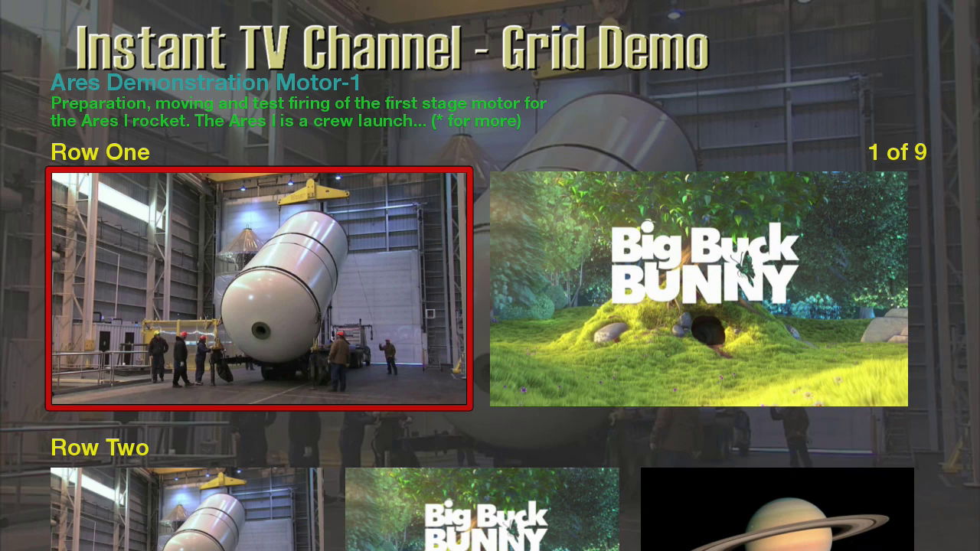
- Scroll down the Grid Demo channel past Row Three to the Standard Row on the Roku
key(Down)
key(Down)
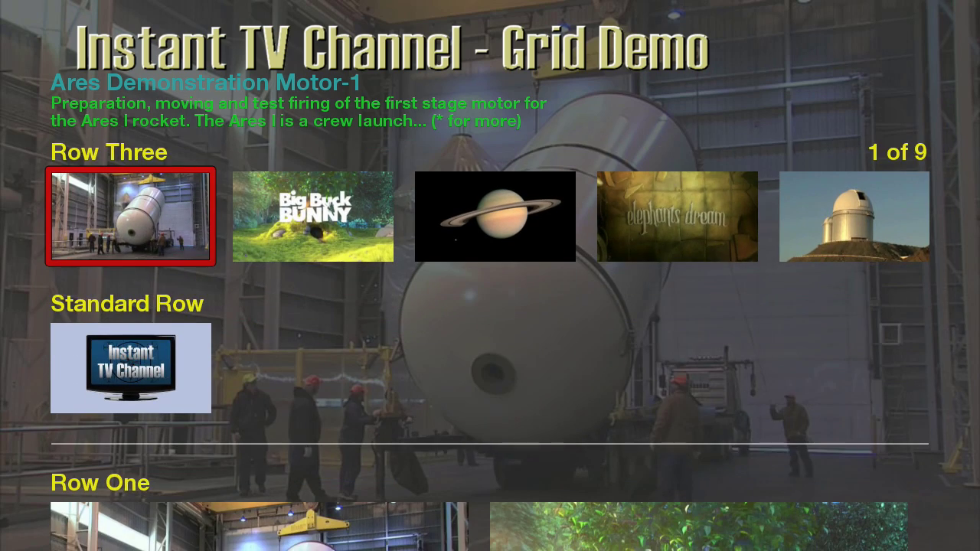
key(Down)
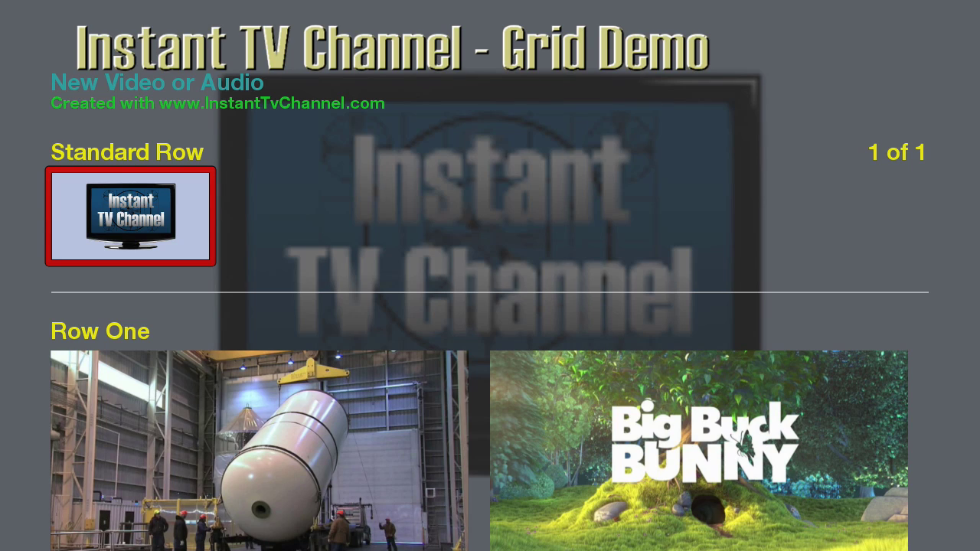